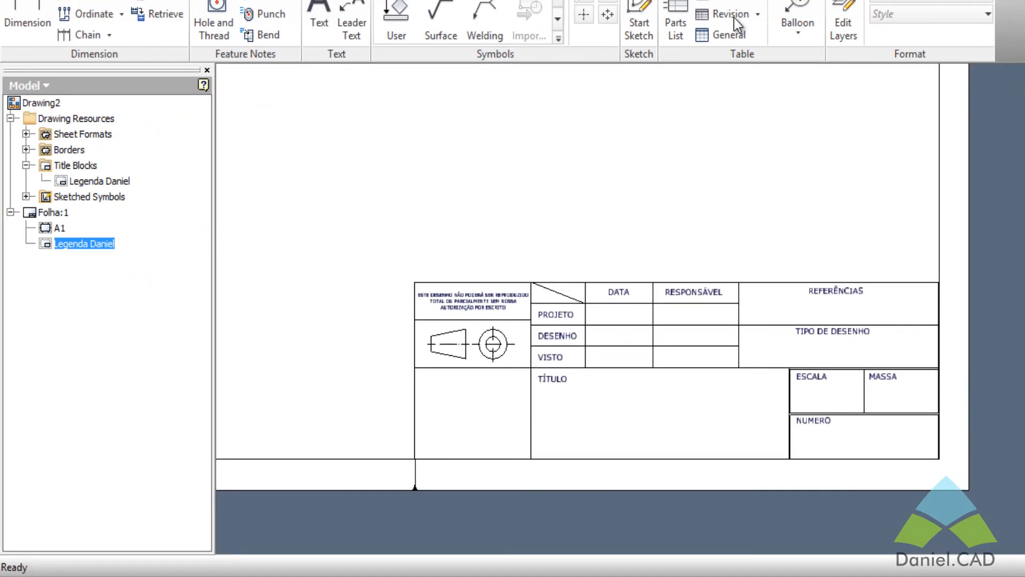
# Delete the title block from the sheet and reinsert it from the drawing resources.
pyautogui.press('Delete')
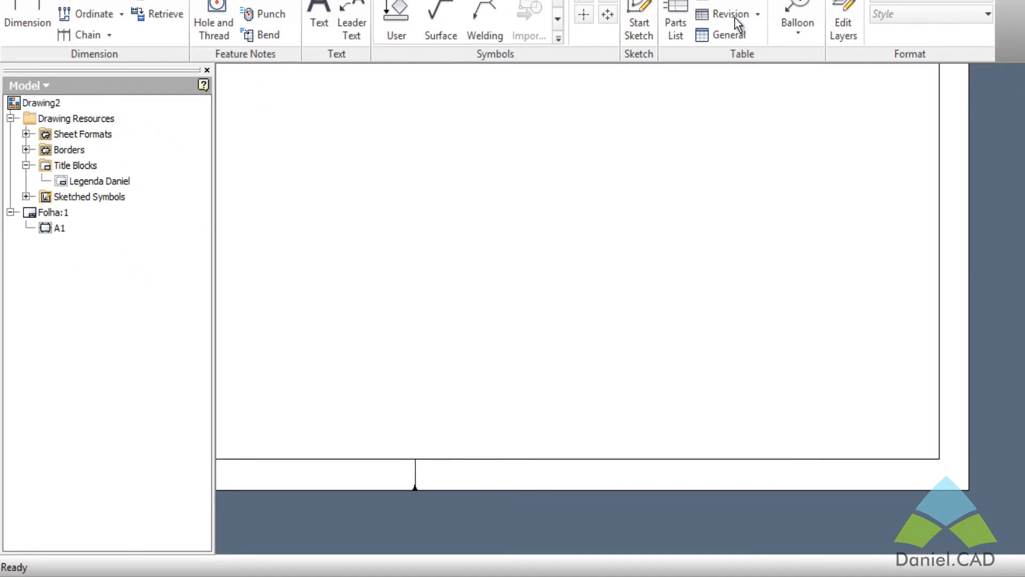
pyautogui.scroll(-3, 702, 378)
pyautogui.moveTo(702, 377); pyautogui.dragTo(747, 402, button='middle')
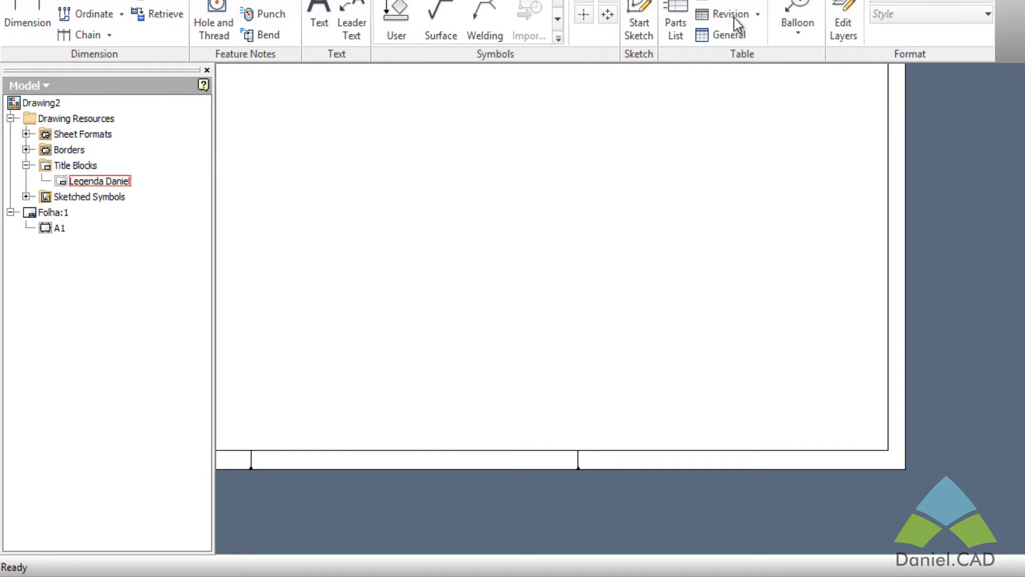
pyautogui.doubleClick(100, 181)
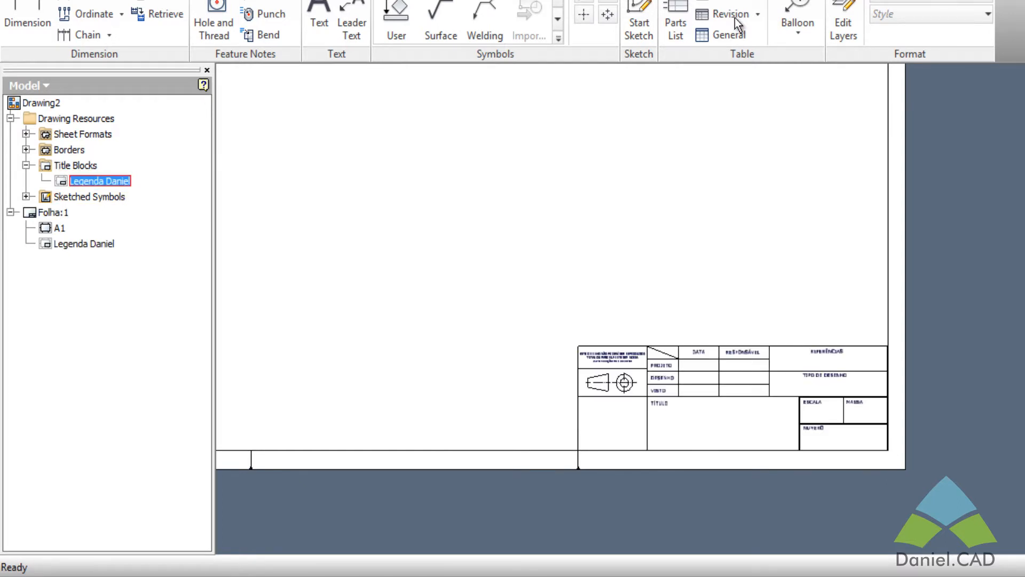
pyautogui.scroll(3, 817, 447)
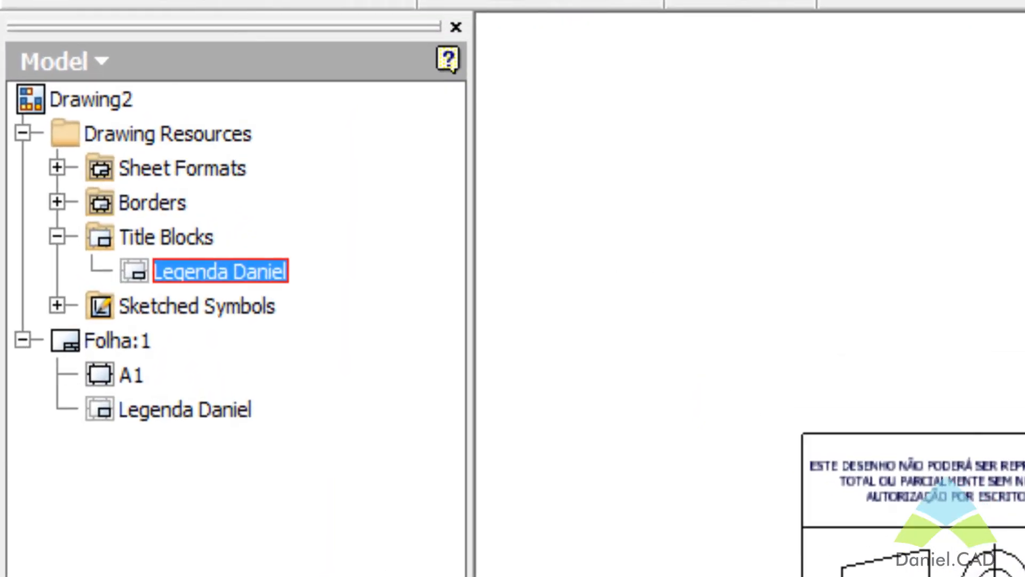
# Edit the title block definition, add a text with the AUTHOR property from Properties - Drawing in the TÍTULO cell, and save the edits.
pyautogui.rightClick(209, 274)
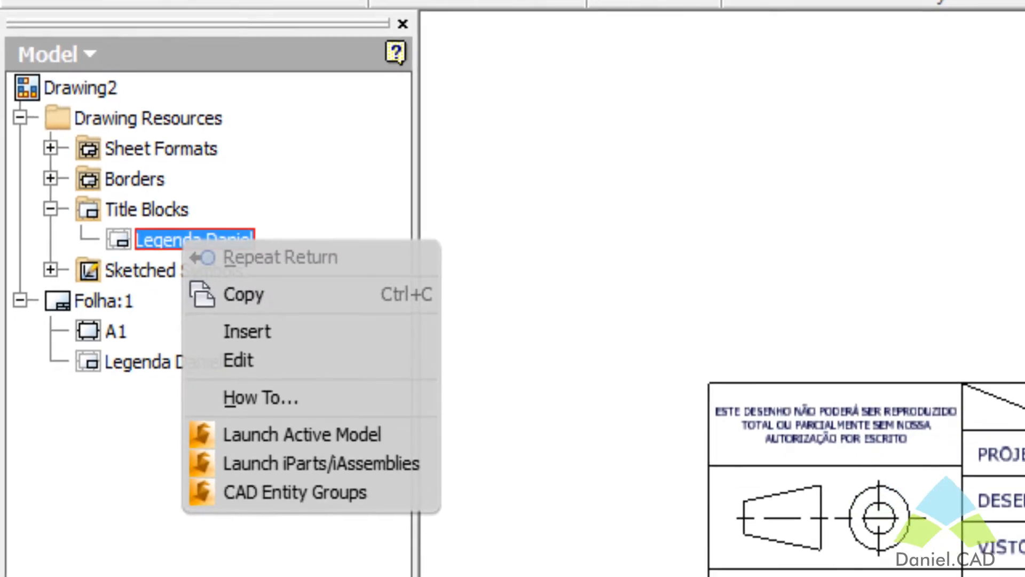
pyautogui.click(239, 360)
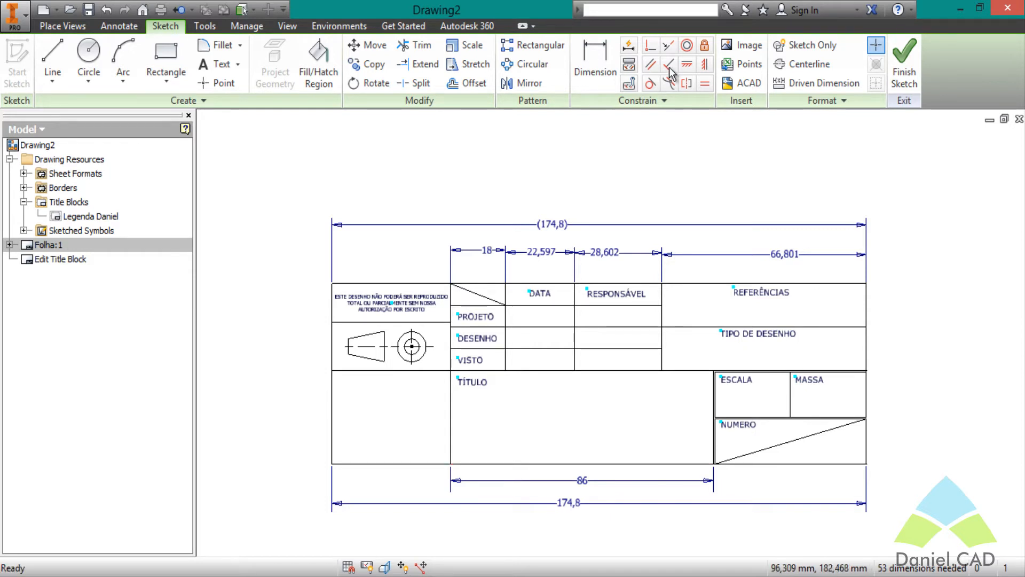
pyautogui.press('t')
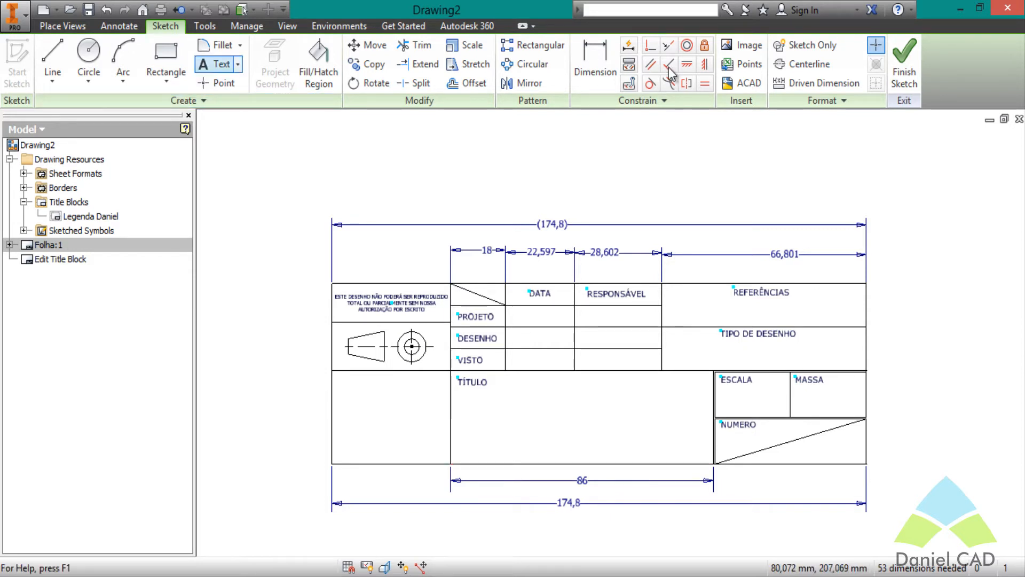
pyautogui.scroll(3, 532, 461)
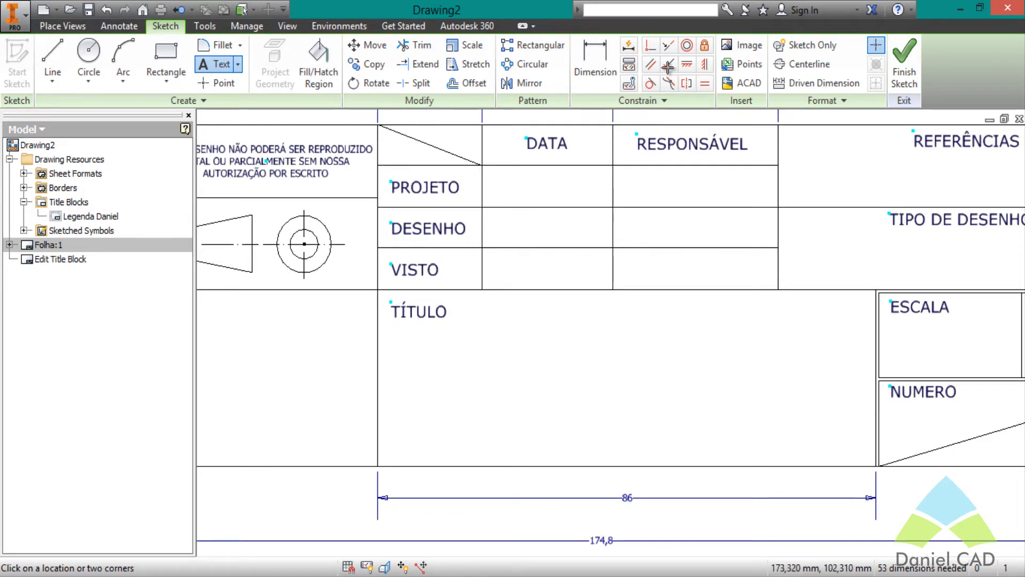
pyautogui.click(482, 410)
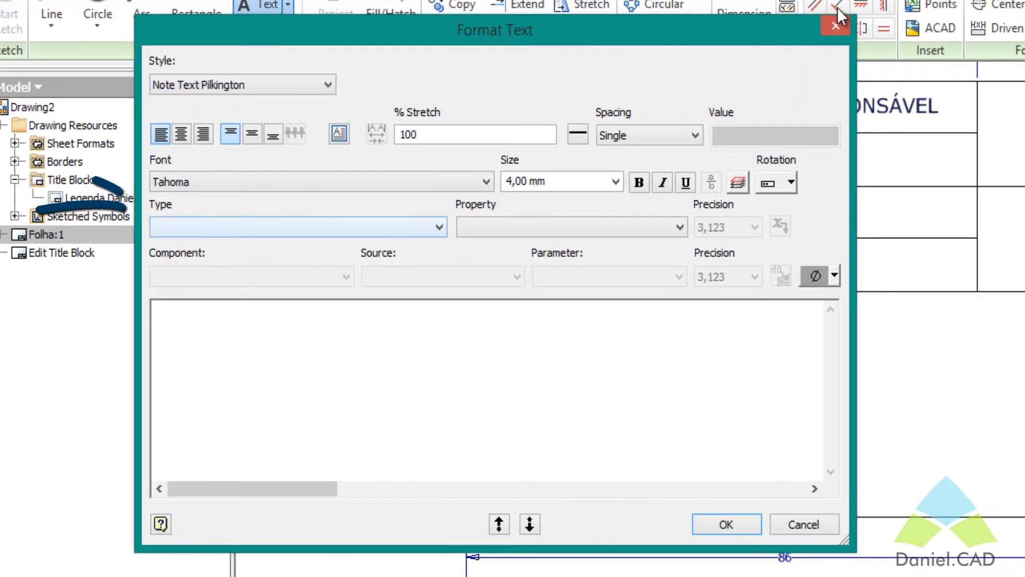
pyautogui.click(298, 227)
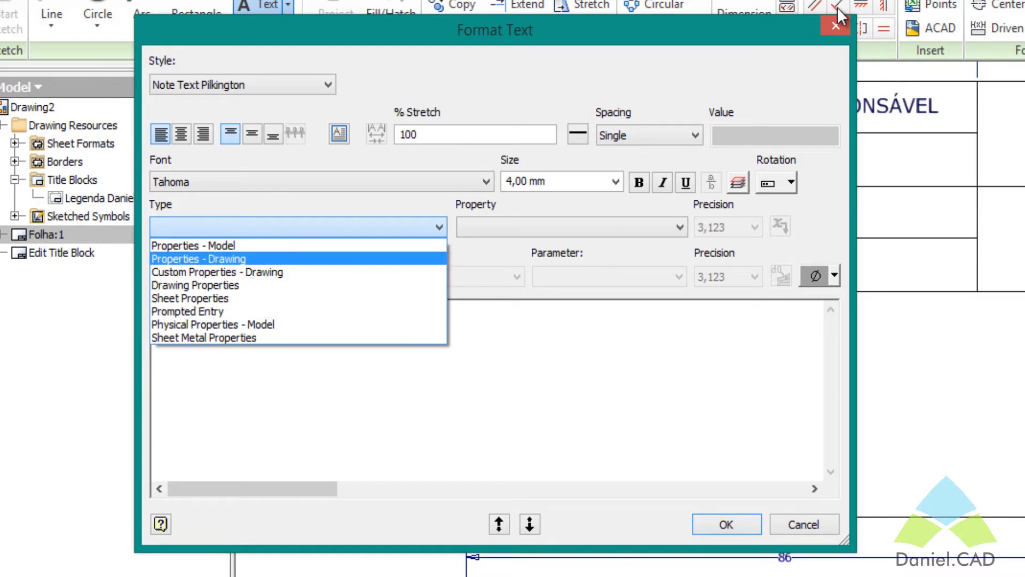
pyautogui.press('Return')
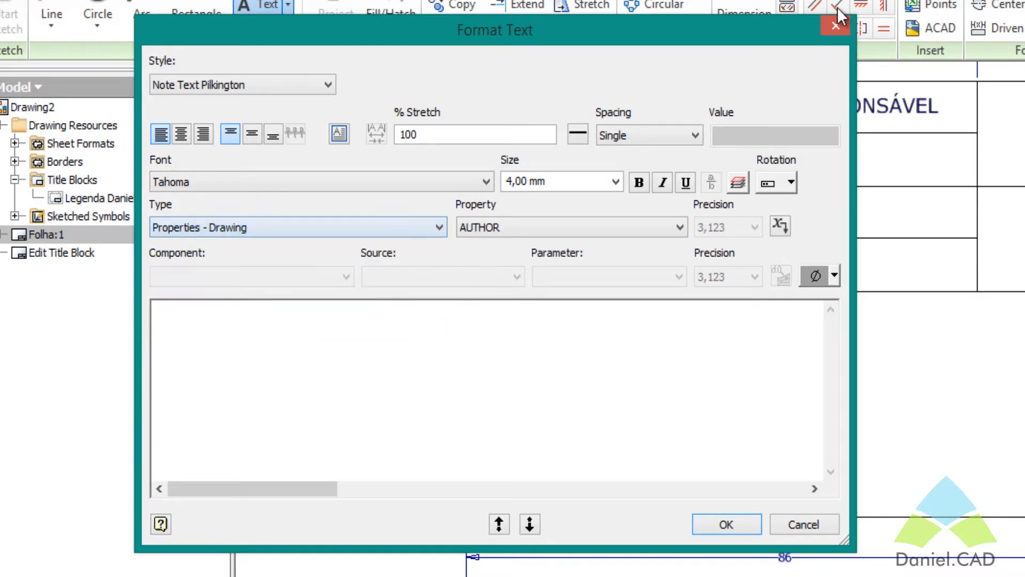
pyautogui.click(573, 228)
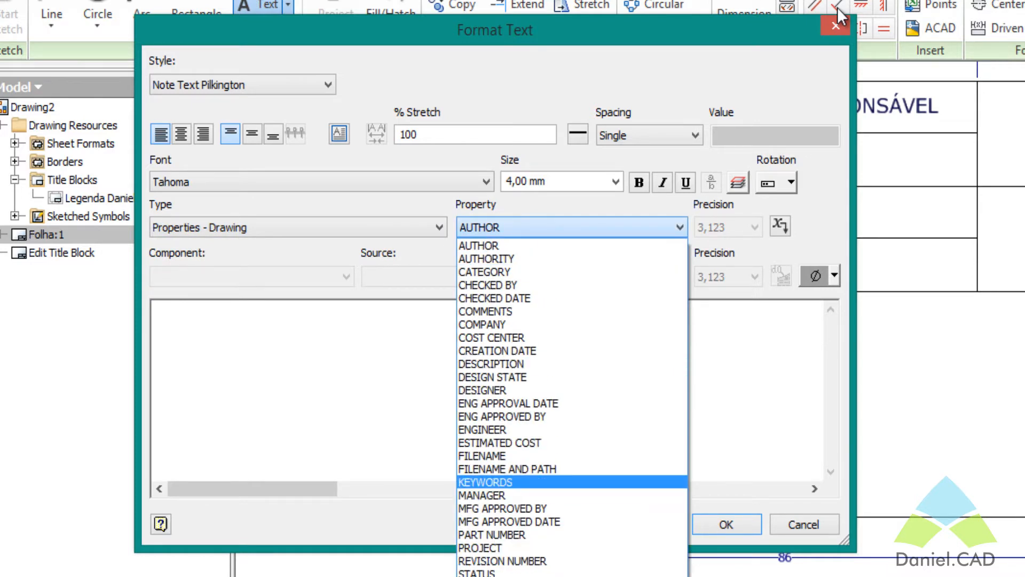
pyautogui.click(534, 245)
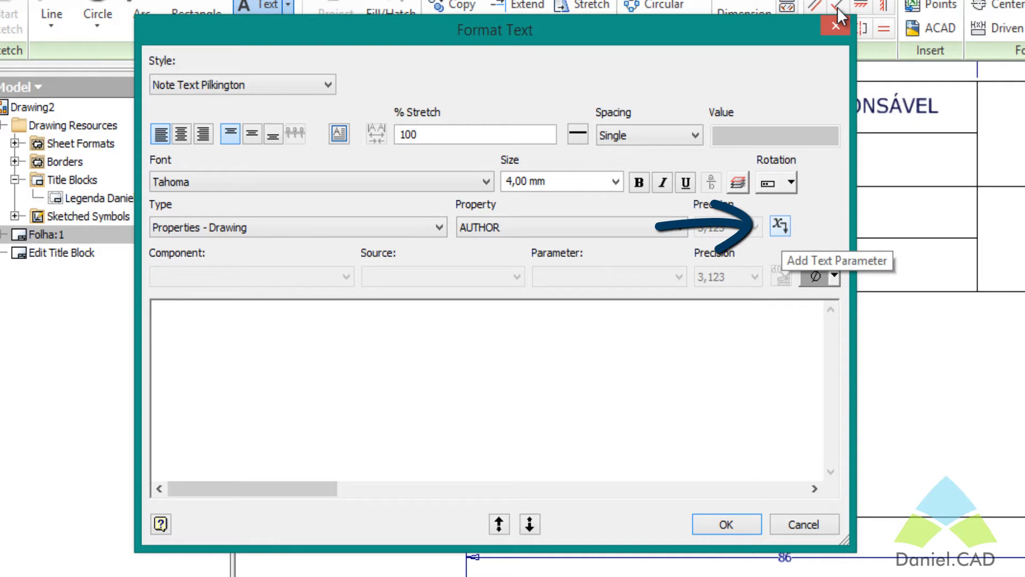
pyautogui.click(780, 226)
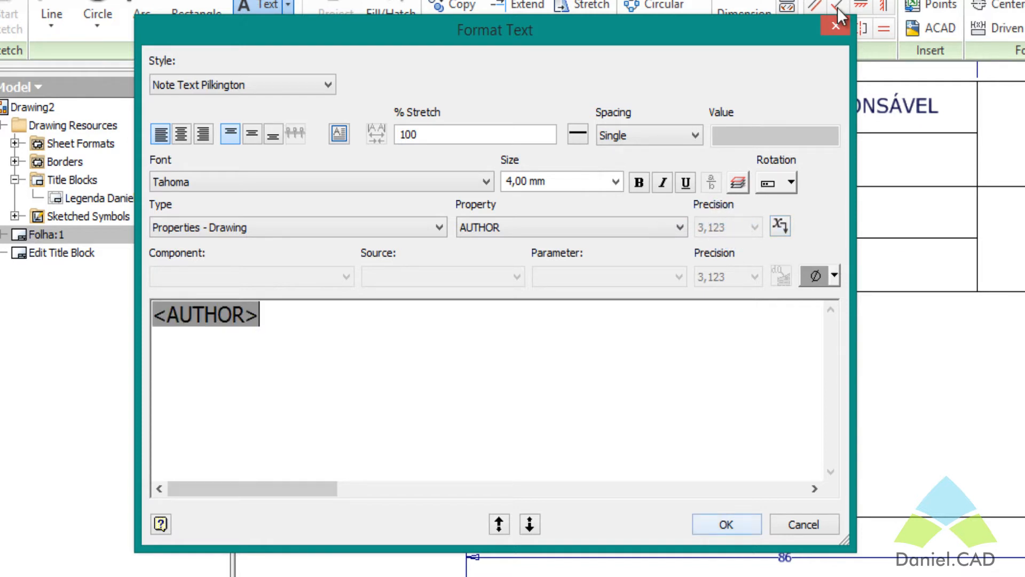
pyautogui.click(836, 24)
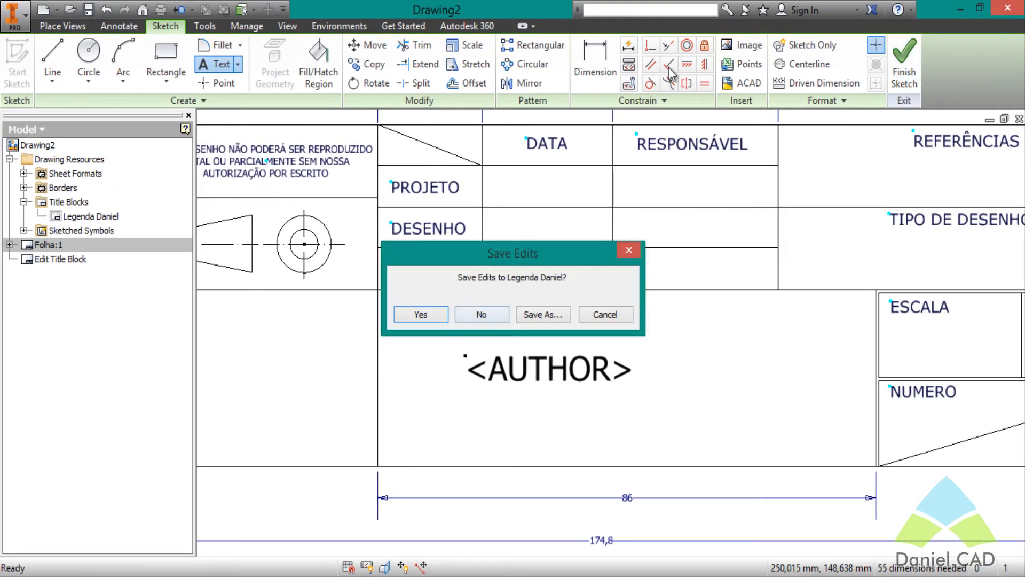
pyautogui.press('Return')
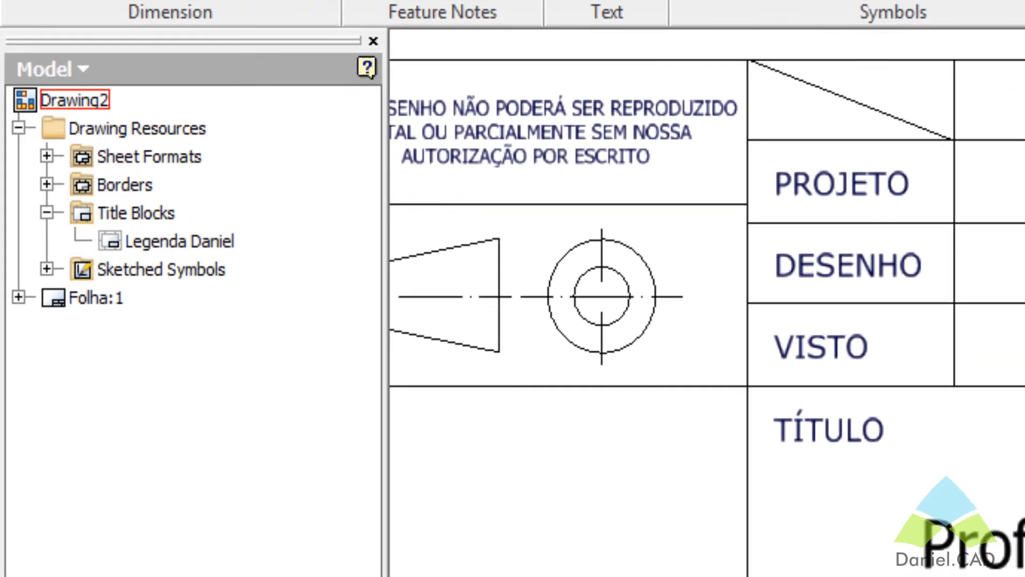
# Replace the Author value in the drawing's iProperties summary with the new author name.
pyautogui.rightClick(77, 100)
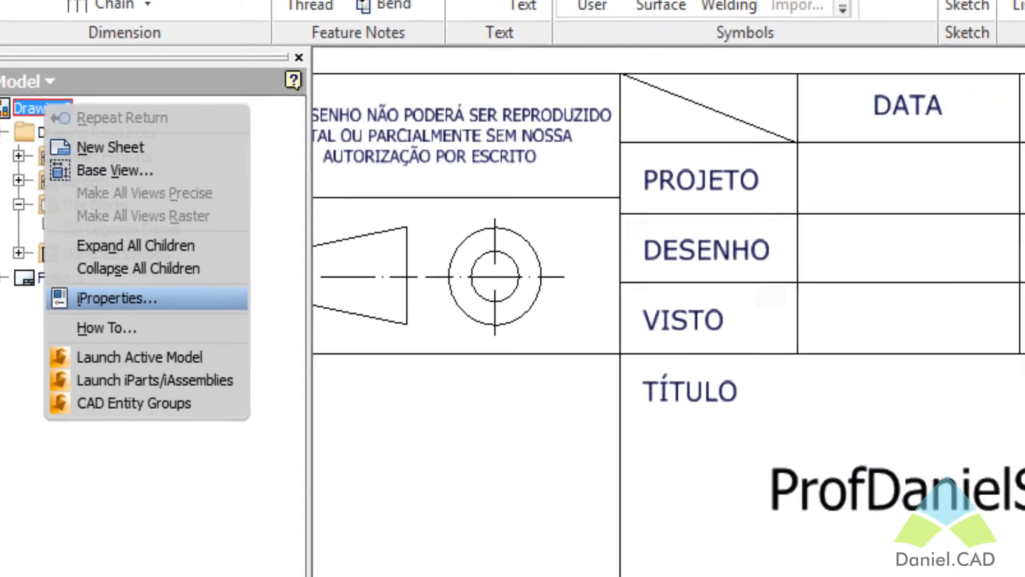
pyautogui.click(161, 321)
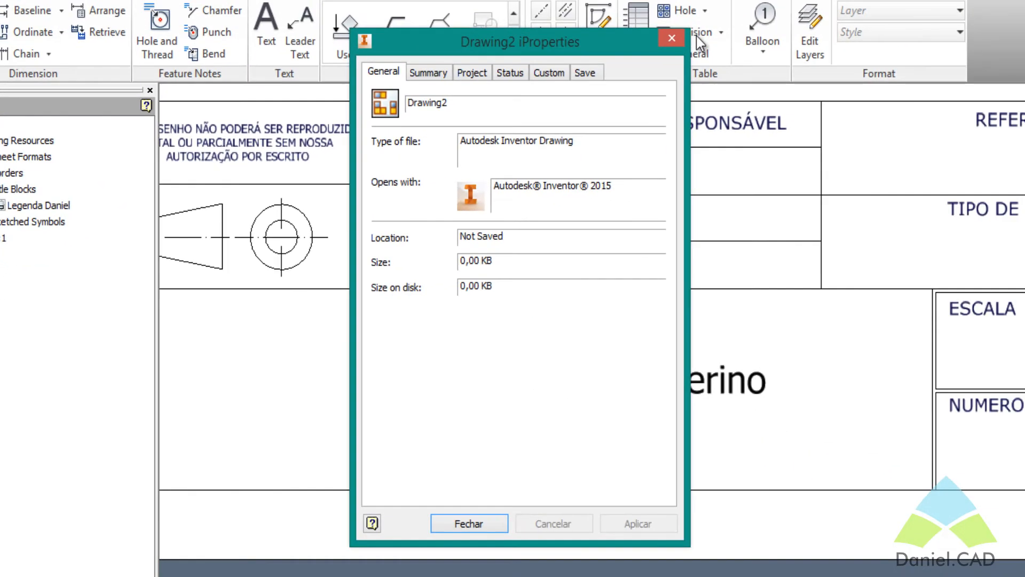
pyautogui.click(428, 73)
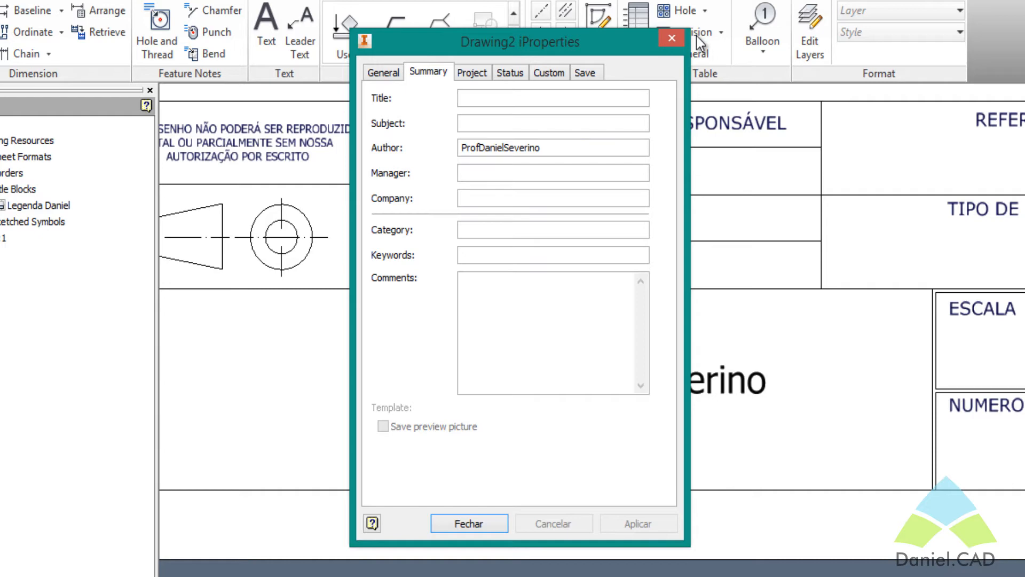
pyautogui.moveTo(551, 148); pyautogui.dragTo(462, 148)
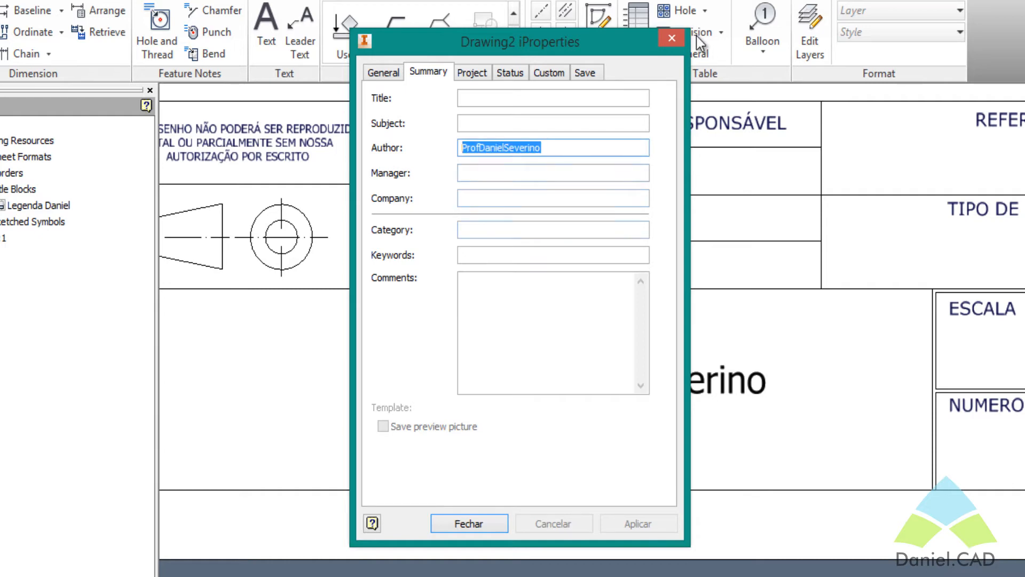
pyautogui.write('Daniel Y')
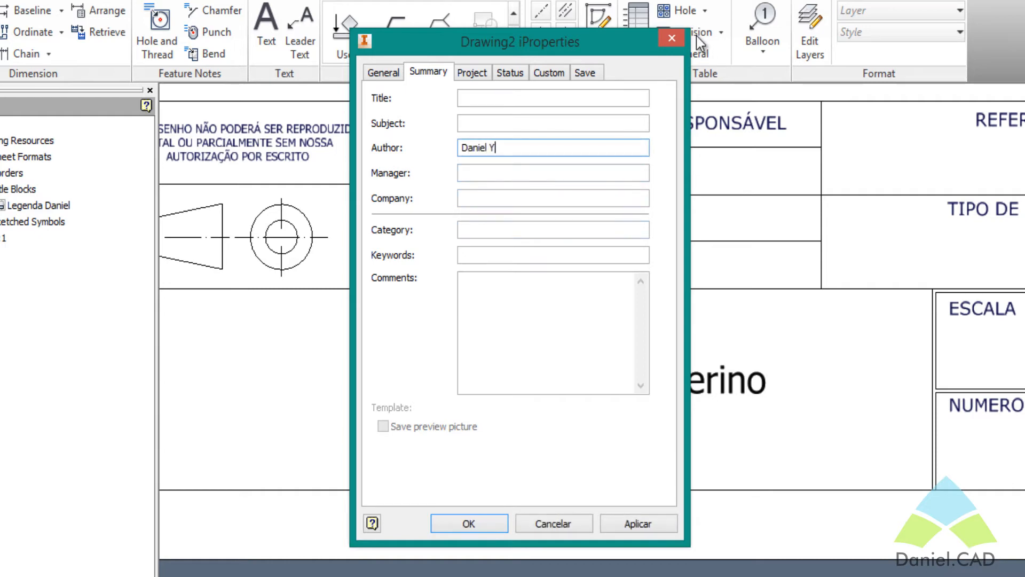
pyautogui.write('ouTube')
pyautogui.press('Return')
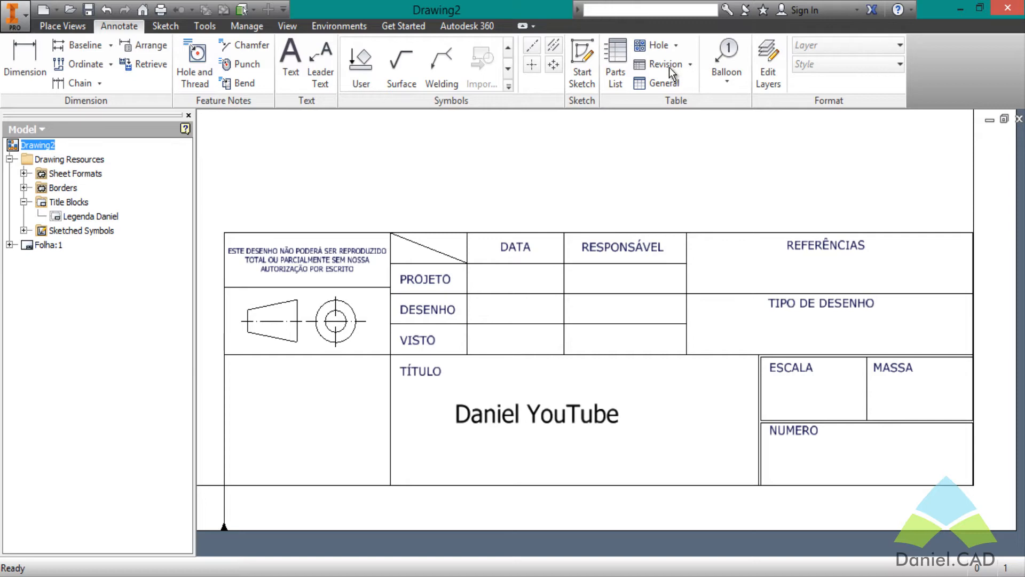
# Edit the title block definition and add a Prompted Entry text reading "Qual o tipo do desenho:" in the TIPO DE DESENHO cell.
pyautogui.rightClick(92, 214)
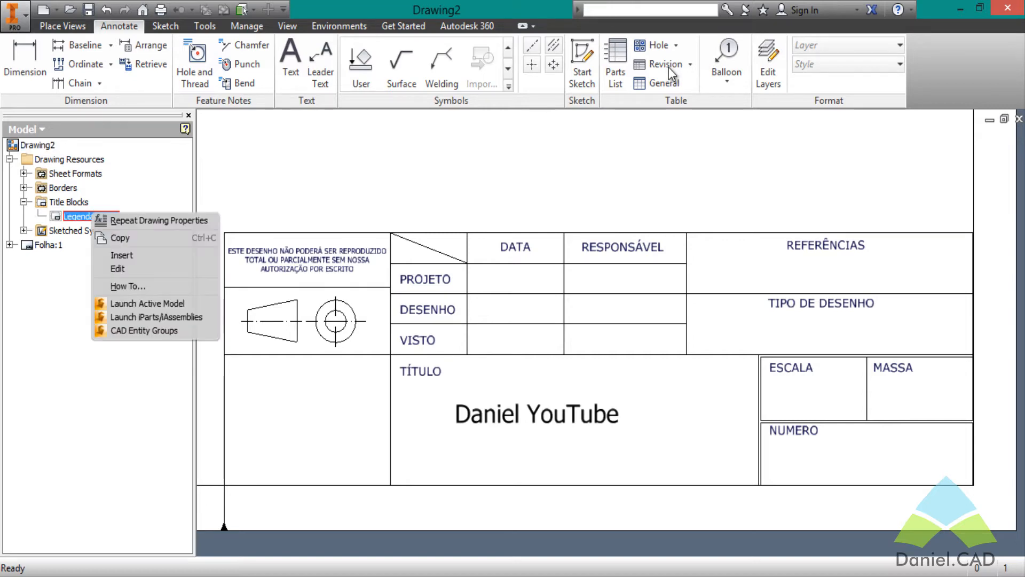
pyautogui.click(116, 271)
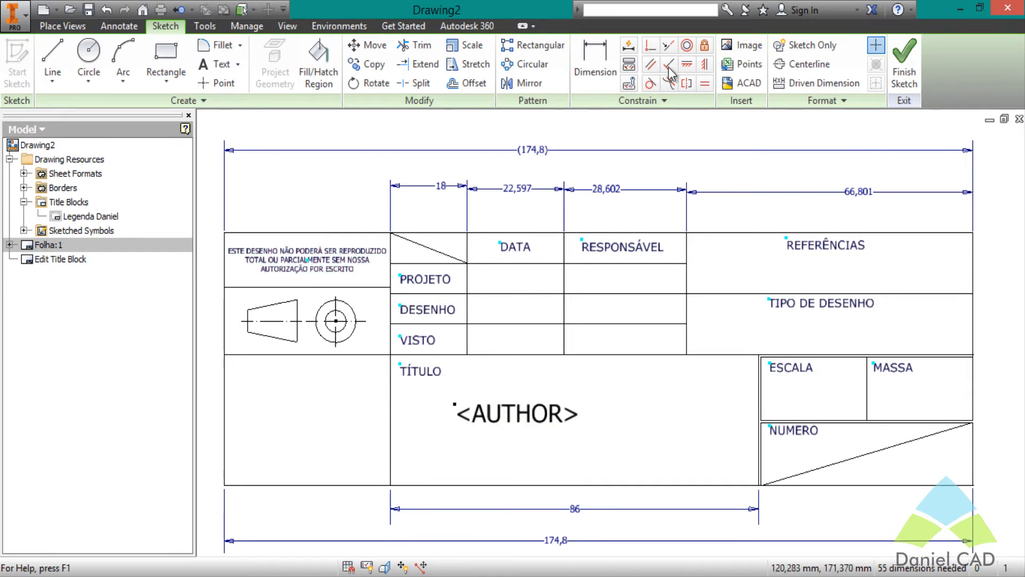
pyautogui.click(213, 64)
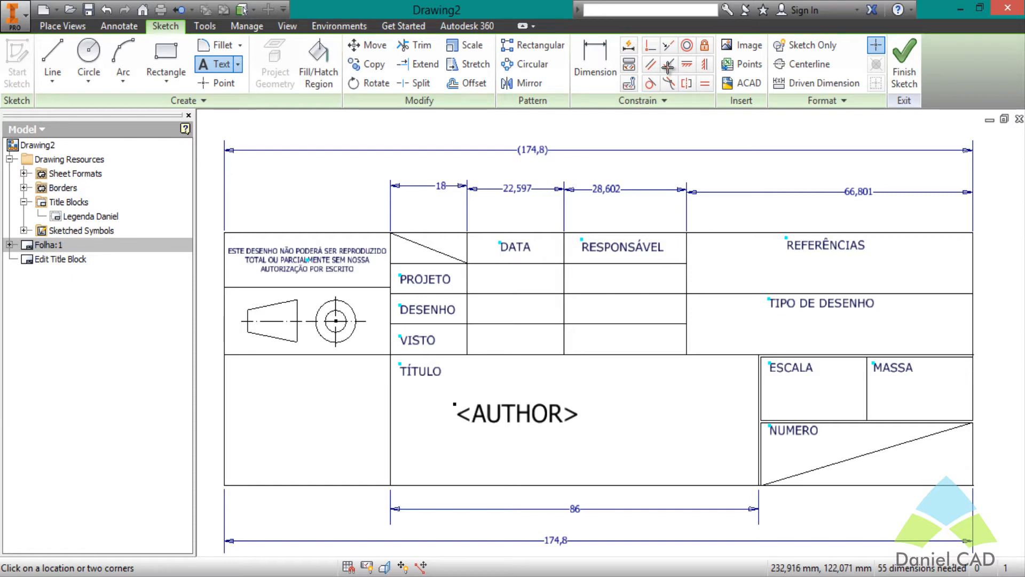
pyautogui.click(668, 67)
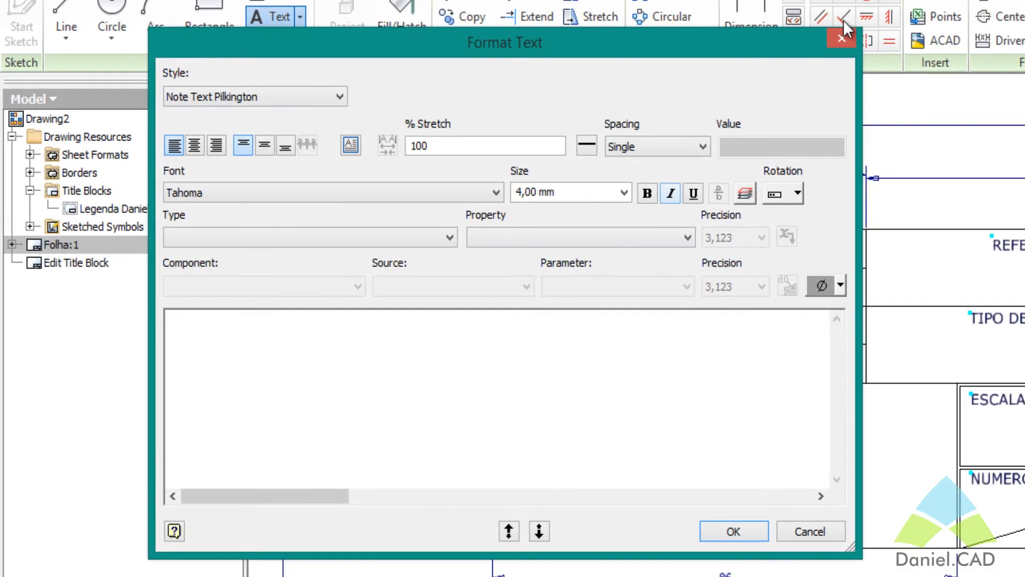
pyautogui.click(374, 237)
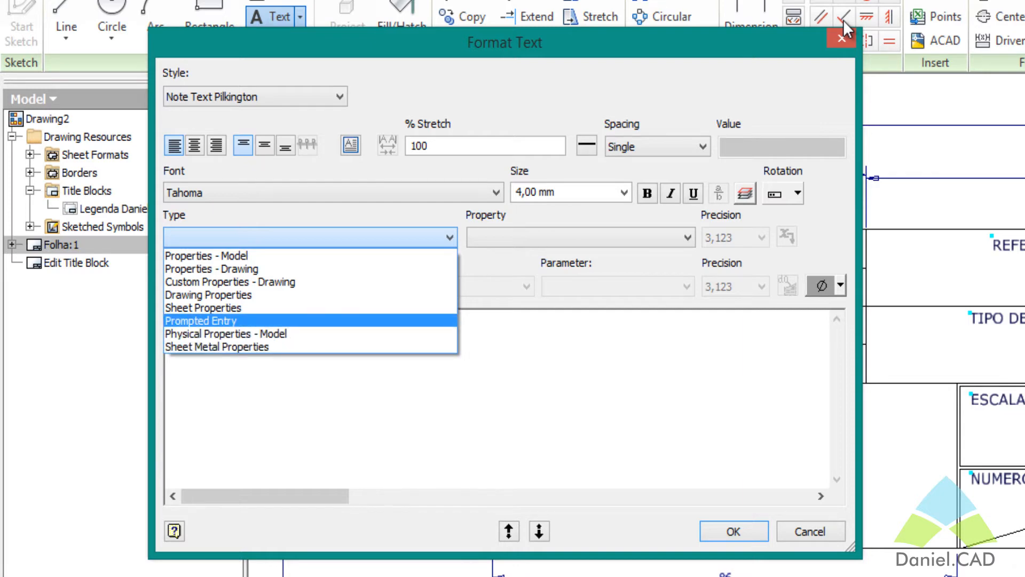
pyautogui.press('Return')
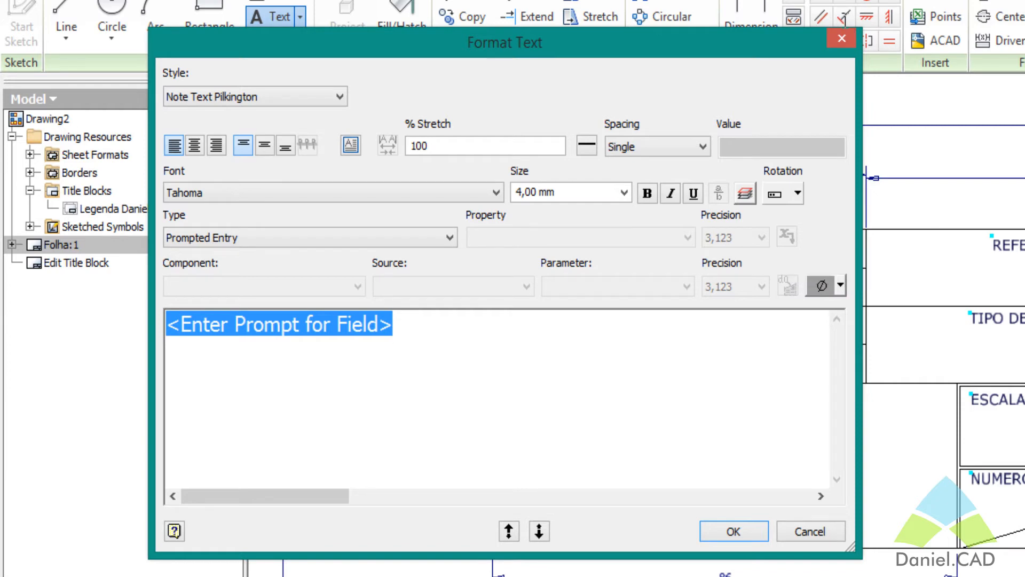
pyautogui.write('Qual o ')
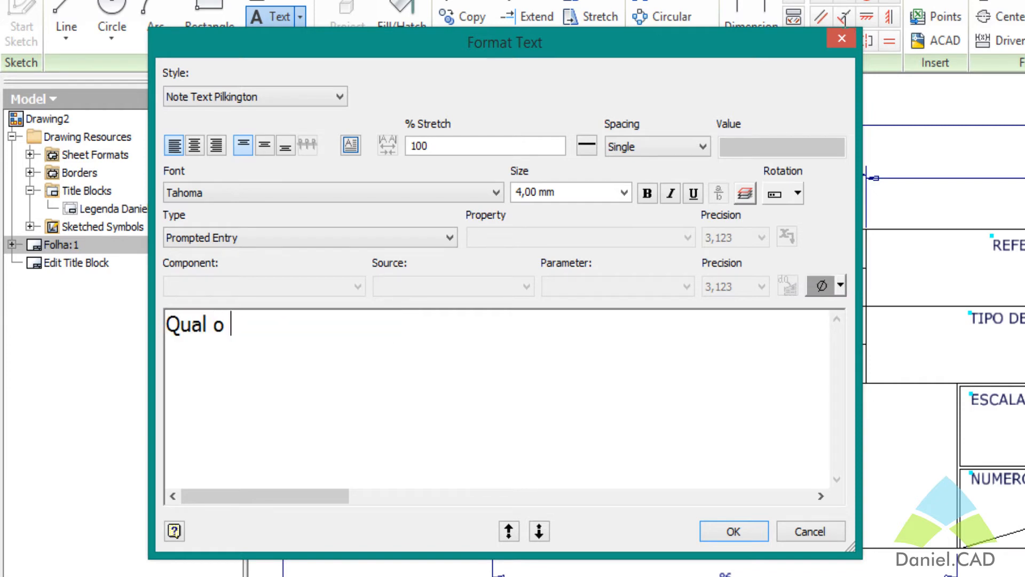
pyautogui.write('tipo do dese')
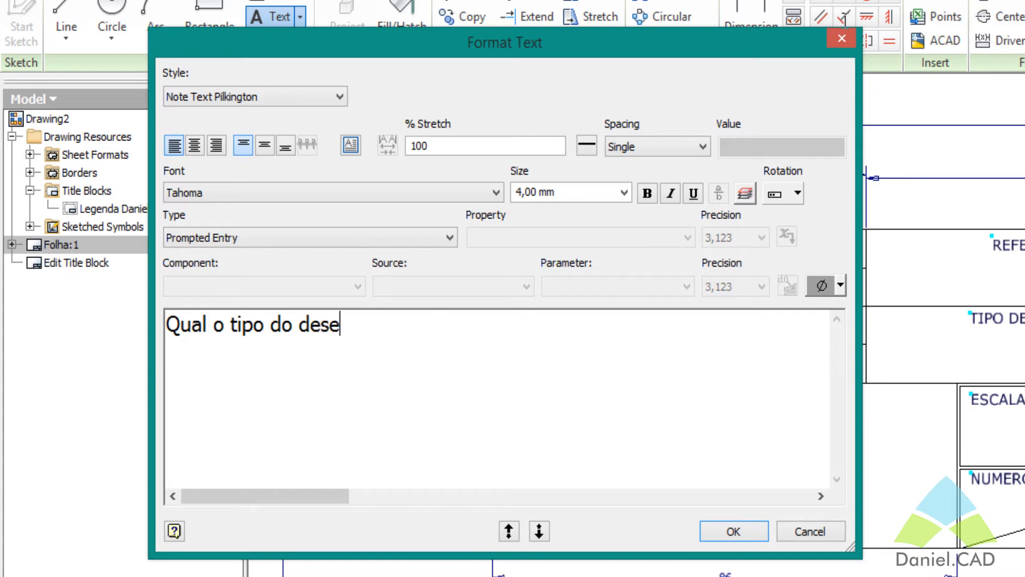
pyautogui.write('nho?')
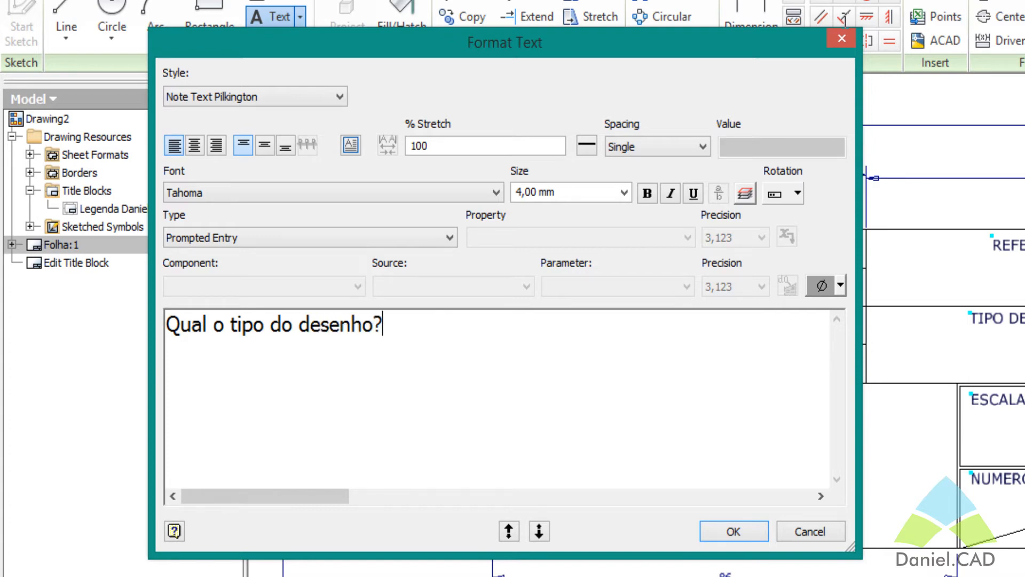
pyautogui.press('BackSpace')
pyautogui.write(':')
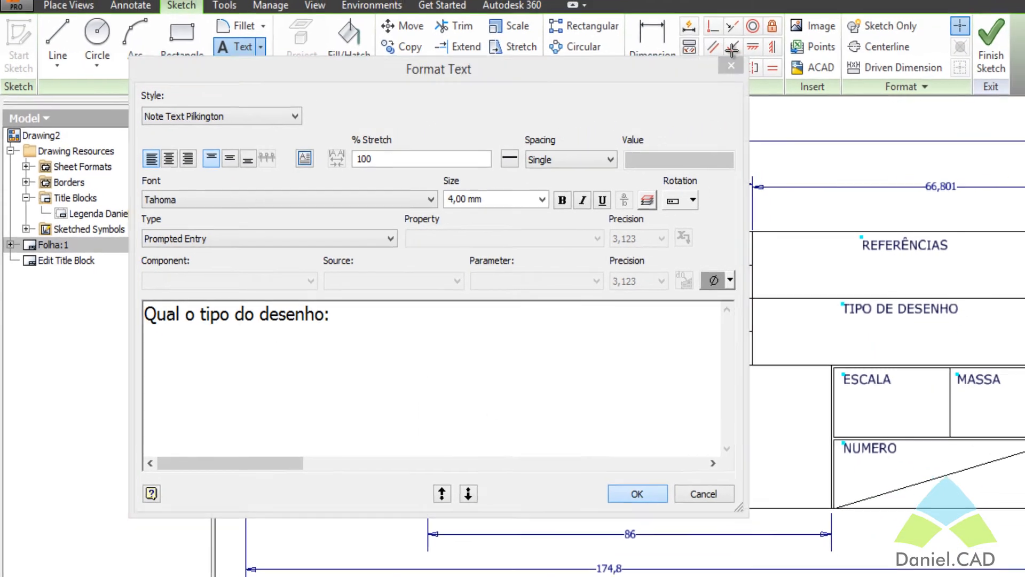
pyautogui.press('Return')
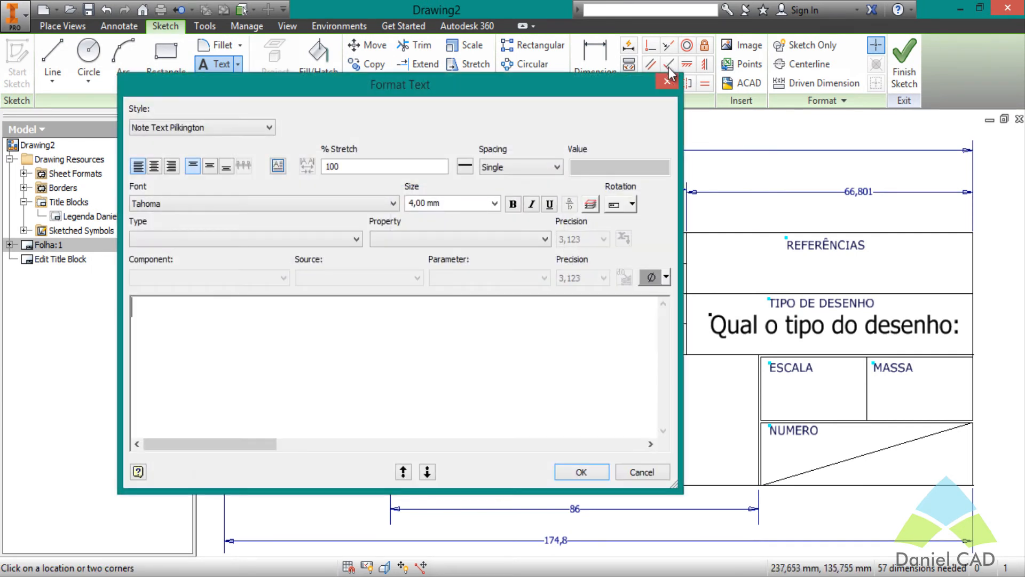
# Add a Prompted Entry text reading "Cód. Produto:" in the REFERÊNCIAS cell of the title block.
pyautogui.click(246, 239)
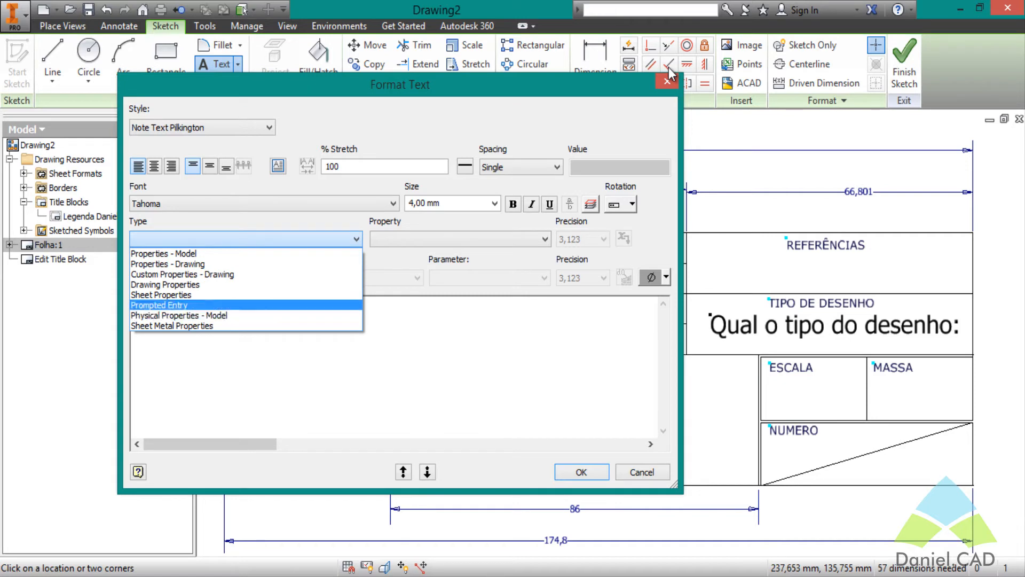
pyautogui.click(246, 305)
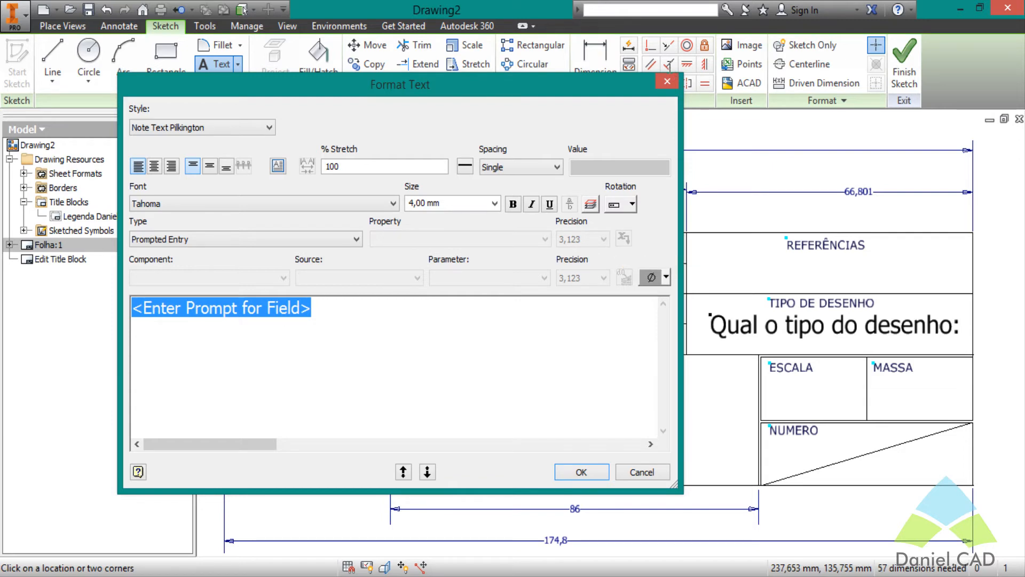
pyautogui.press('BackSpace')
pyautogui.write('C')
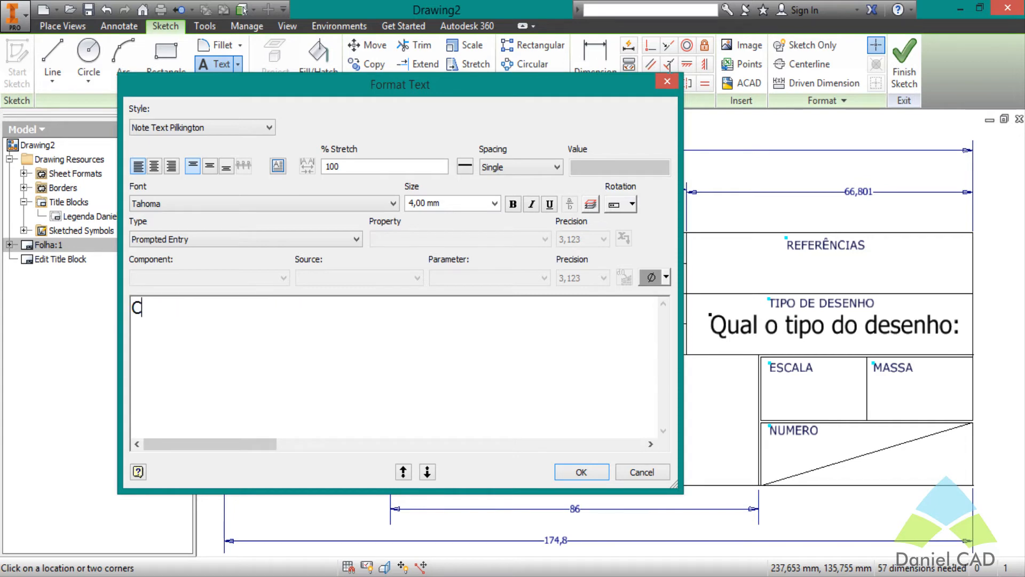
pyautogui.write('p')
pyautogui.press('BackSpace')
pyautogui.write('ód. Produto')
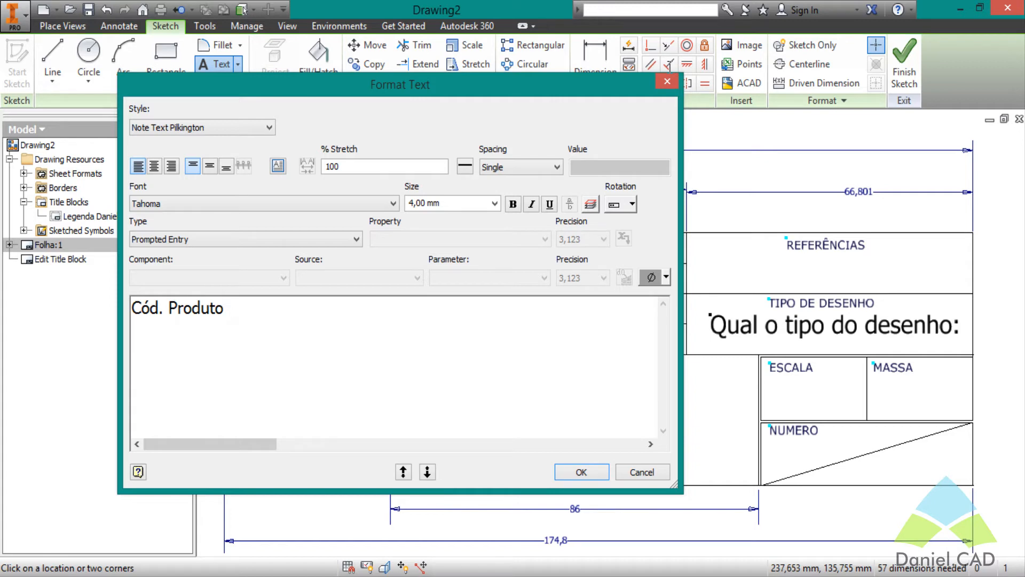
pyautogui.write(':')
pyautogui.click(582, 472)
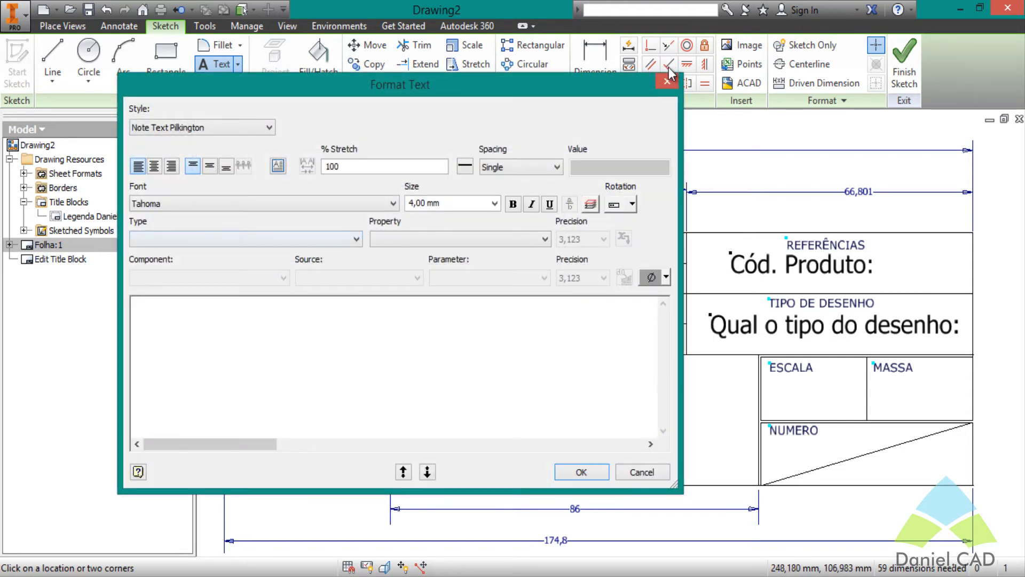
pyautogui.click(245, 238)
pyautogui.click(167, 263)
pyautogui.click(459, 239)
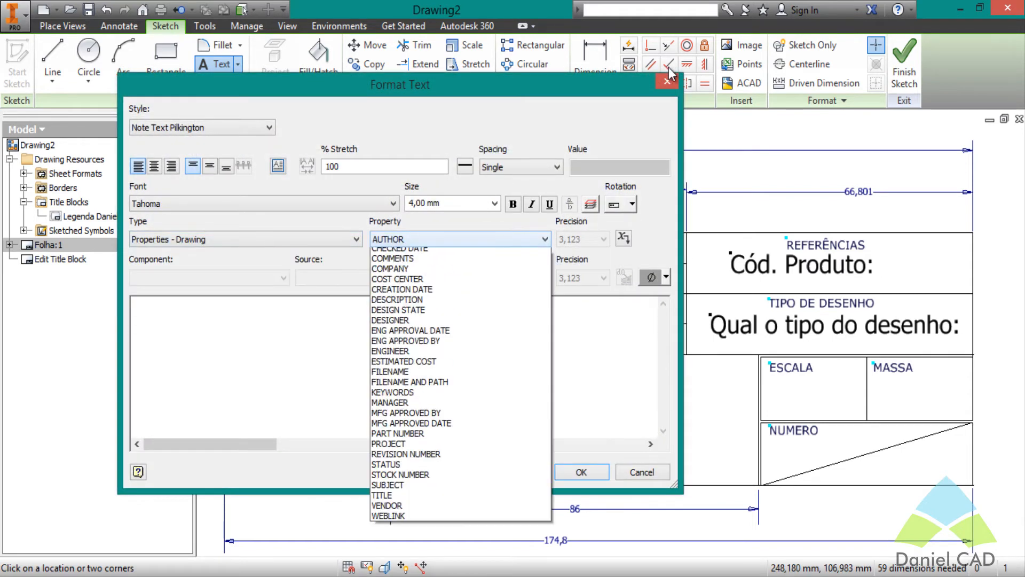
pyautogui.click(246, 239)
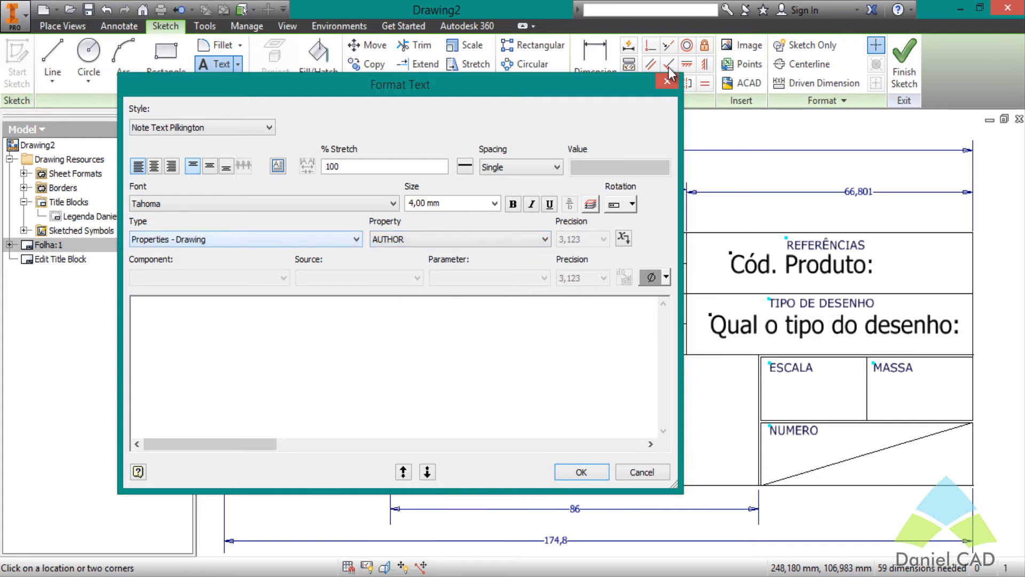
pyautogui.click(245, 239)
pyautogui.click(183, 263)
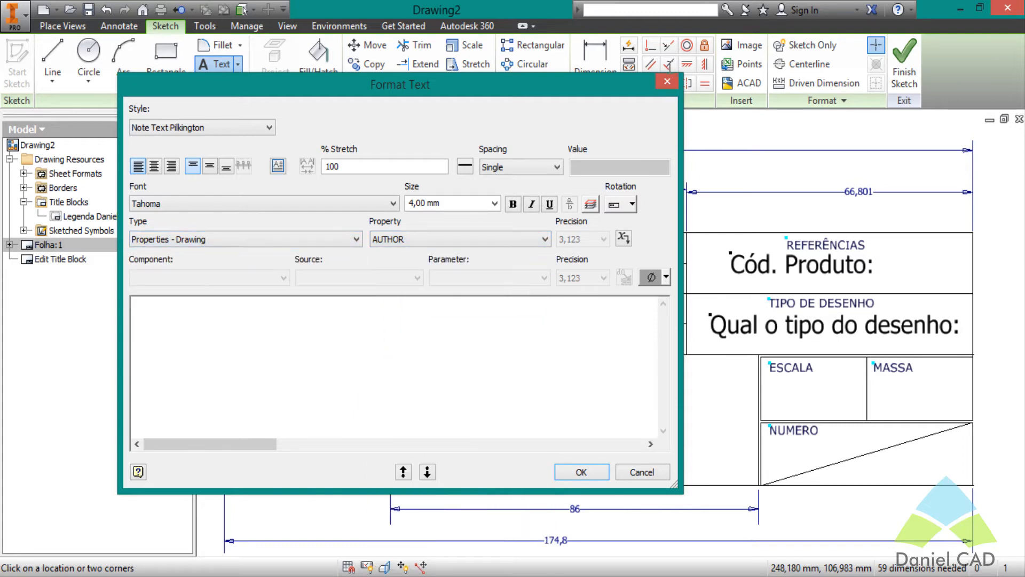
# Add a Prompted Entry text reading "Escala:" in the ESCALA cell of the title block.
pyautogui.click(246, 239)
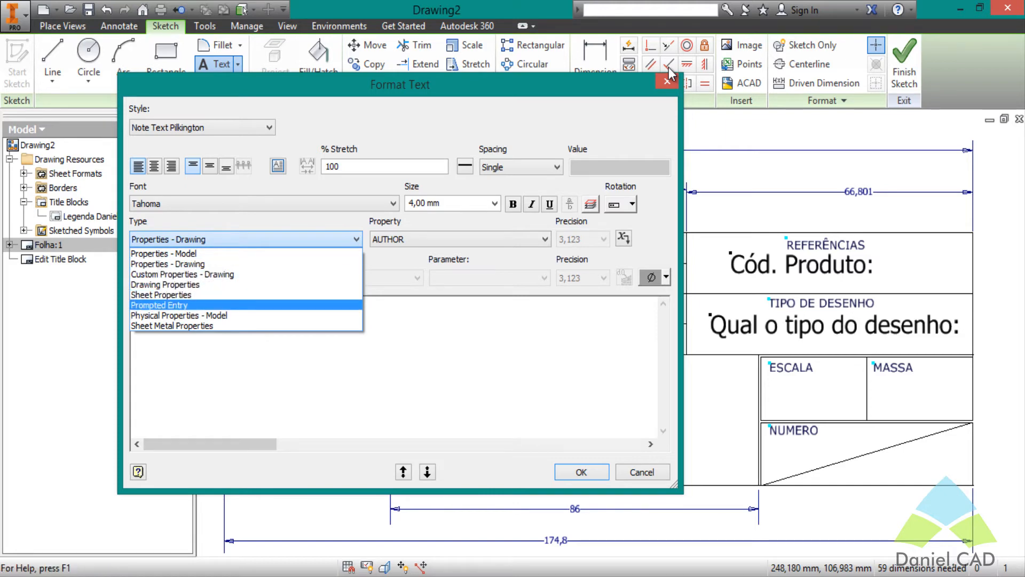
pyautogui.click(159, 305)
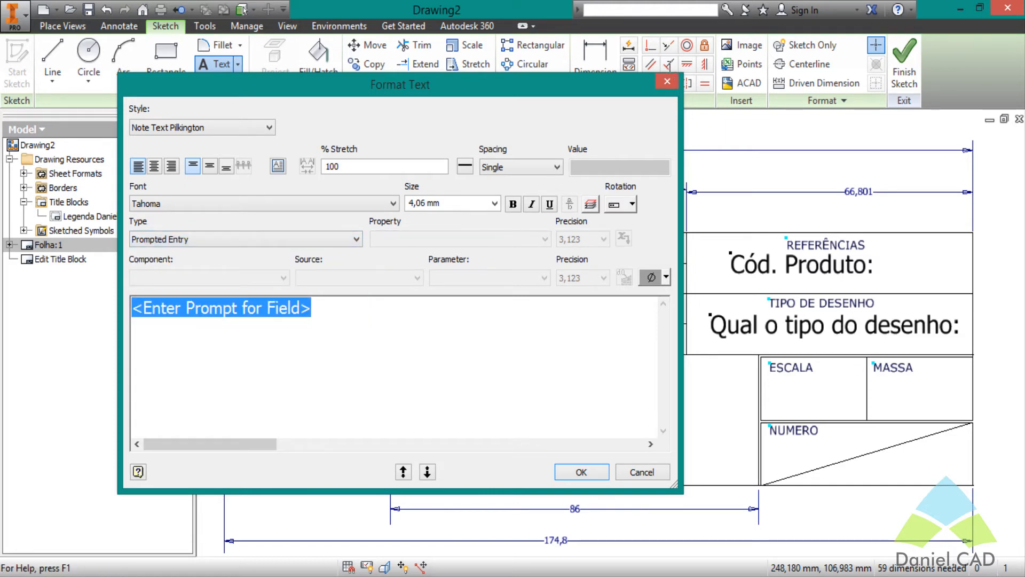
pyautogui.write('Escala:')
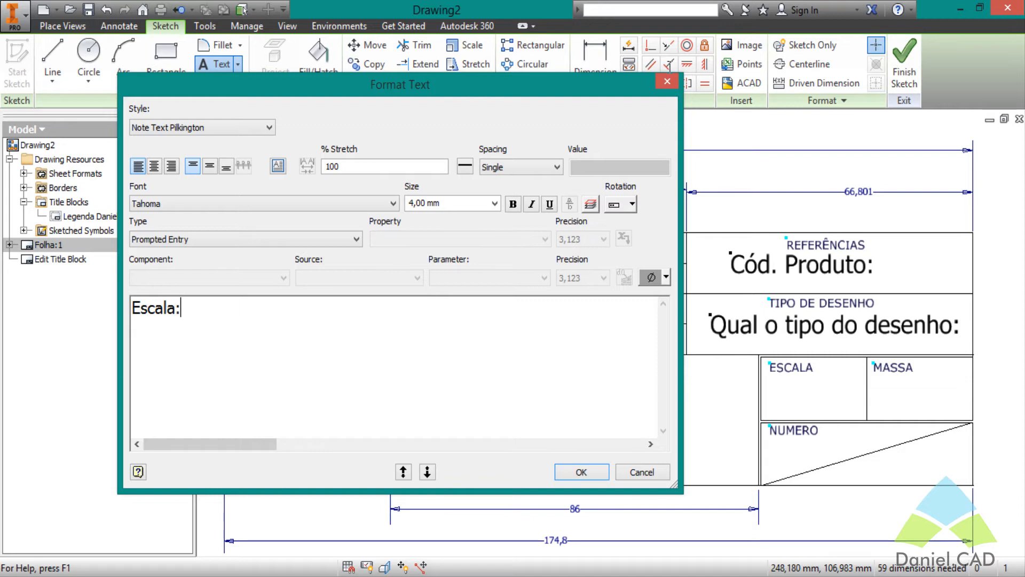
pyautogui.click(596, 473)
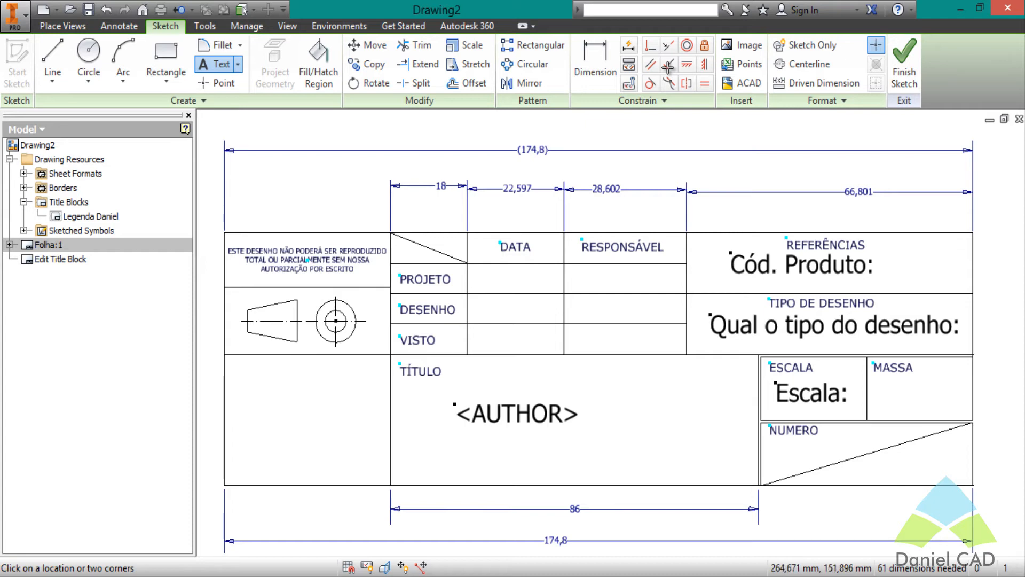
# Finish the title block sketch, save its edits, and accept the prompted texts with all values left blank.
pyautogui.click(904, 60)
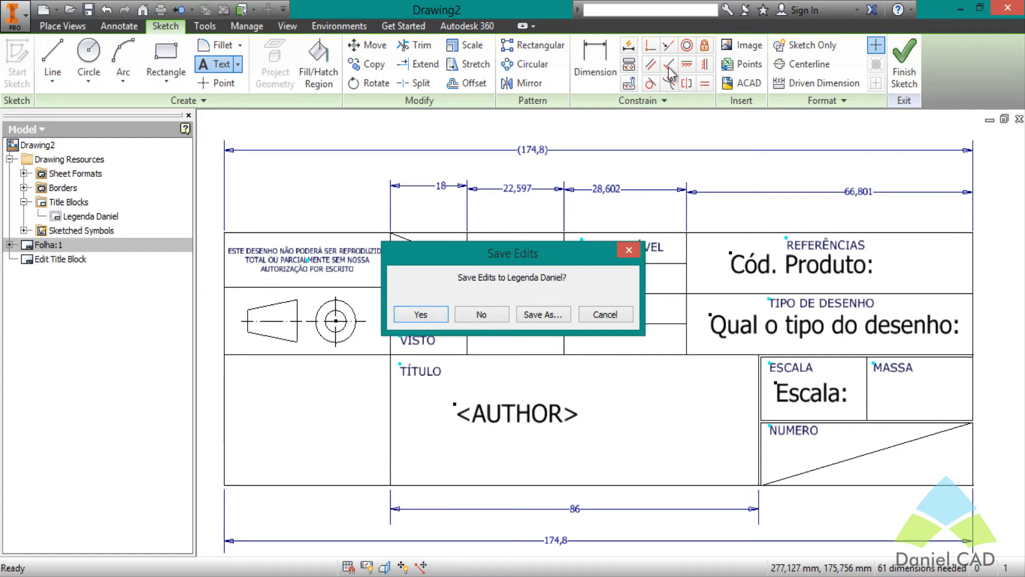
pyautogui.press('Return')
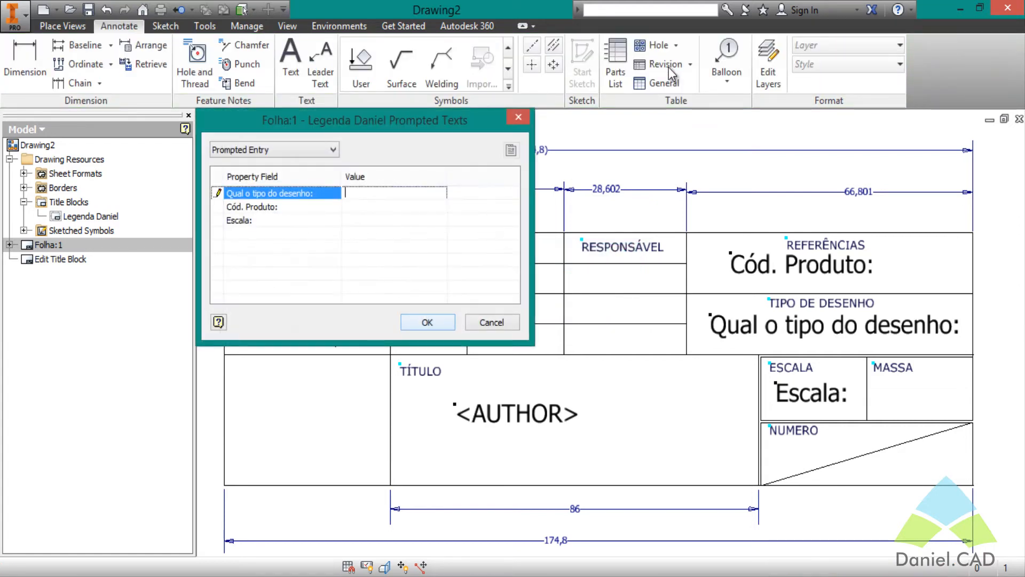
pyautogui.moveTo(365, 120); pyautogui.dragTo(516, 196)
pyautogui.click(545, 282)
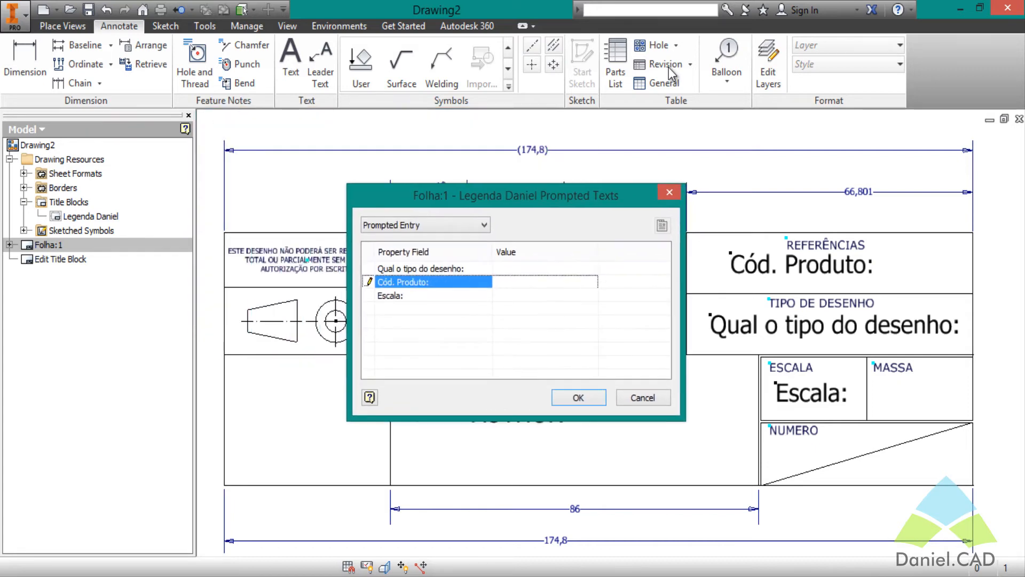
pyautogui.click(545, 295)
pyautogui.click(545, 269)
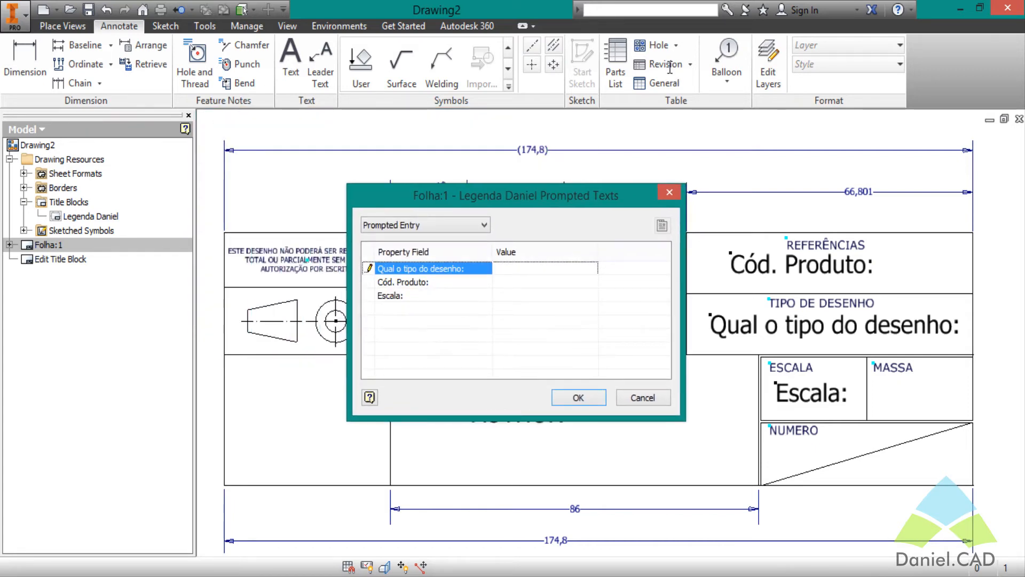
pyautogui.press('Return')
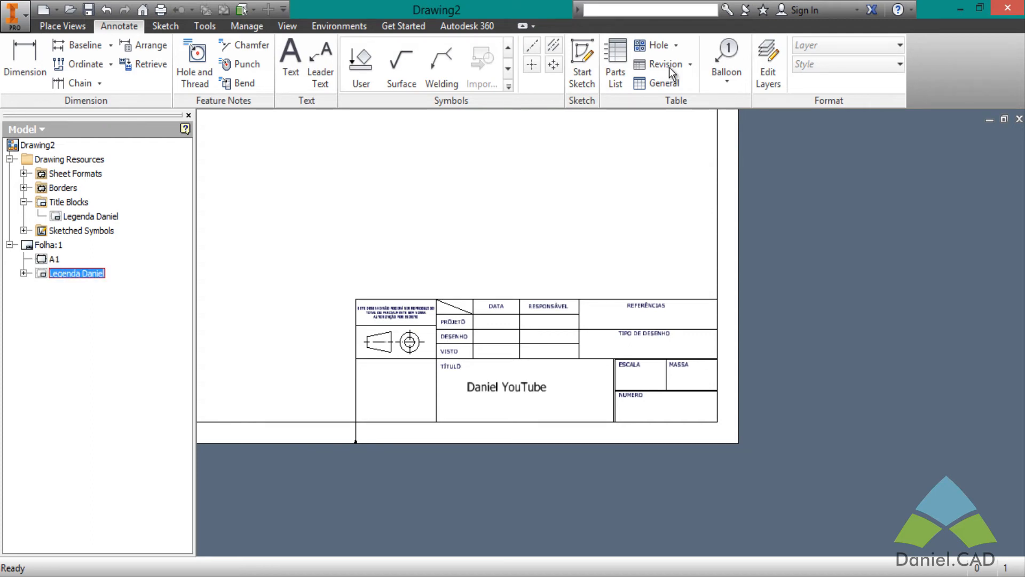
# Delete the title block from the sheet.
pyautogui.press('Delete')
pyautogui.press('F2')
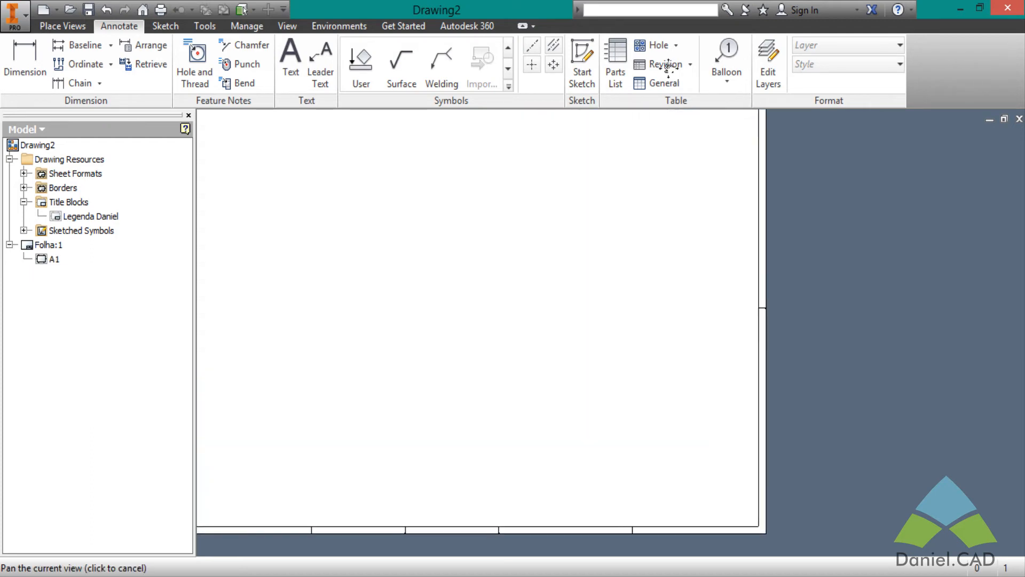
pyautogui.moveTo(654, 471); pyautogui.dragTo(682, 465, button='middle')
pyautogui.scroll(-2, 673, 472)
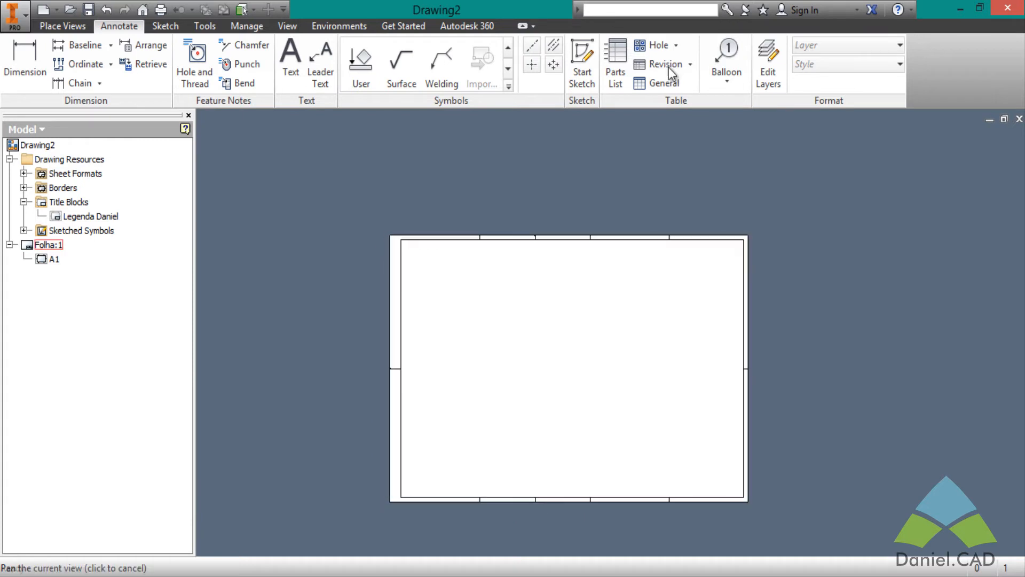
pyautogui.scroll(3, 759, 529)
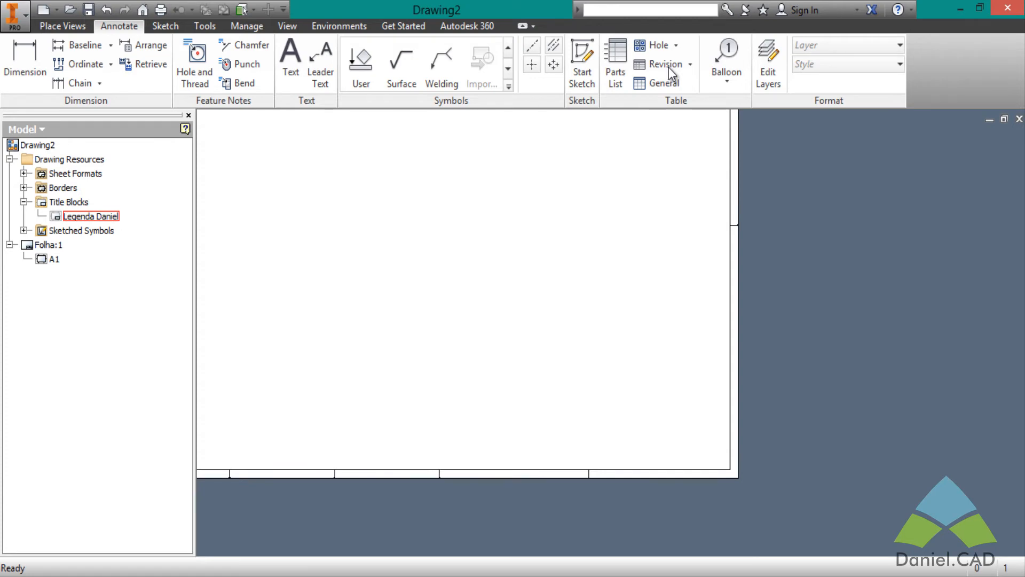
# Reinsert the title block from the drawing resources with drawing type Mecânico, product code 042615 and scale 1:10.
pyautogui.doubleClick(91, 216)
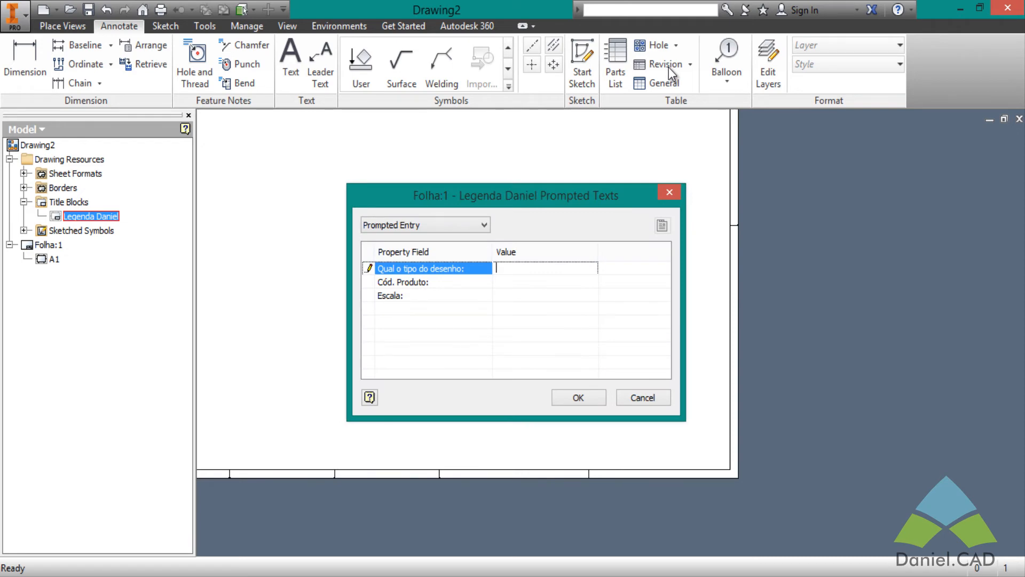
pyautogui.write('Mecânico')
pyautogui.press('Tab')
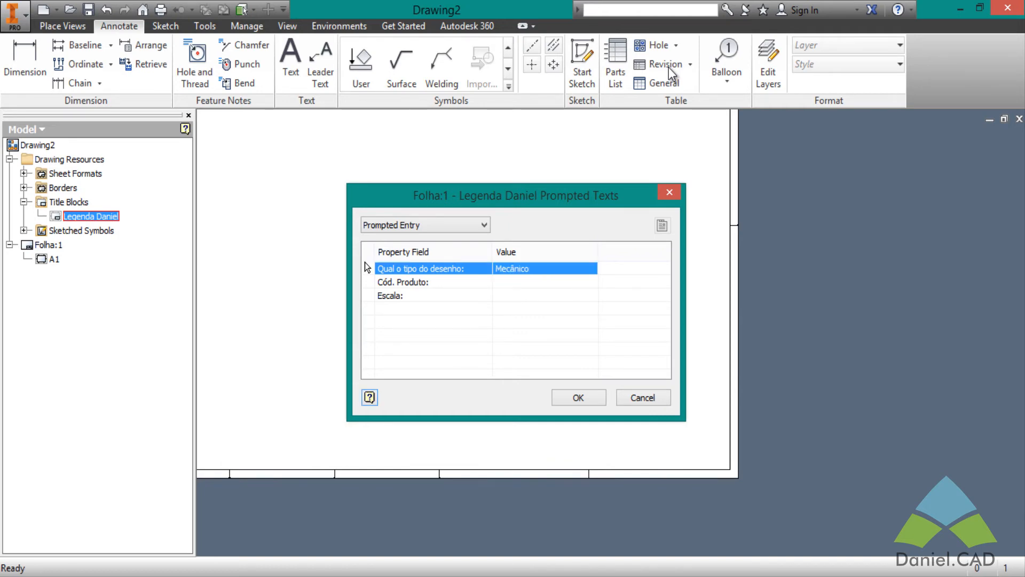
pyautogui.press('Tab')
pyautogui.write('0')
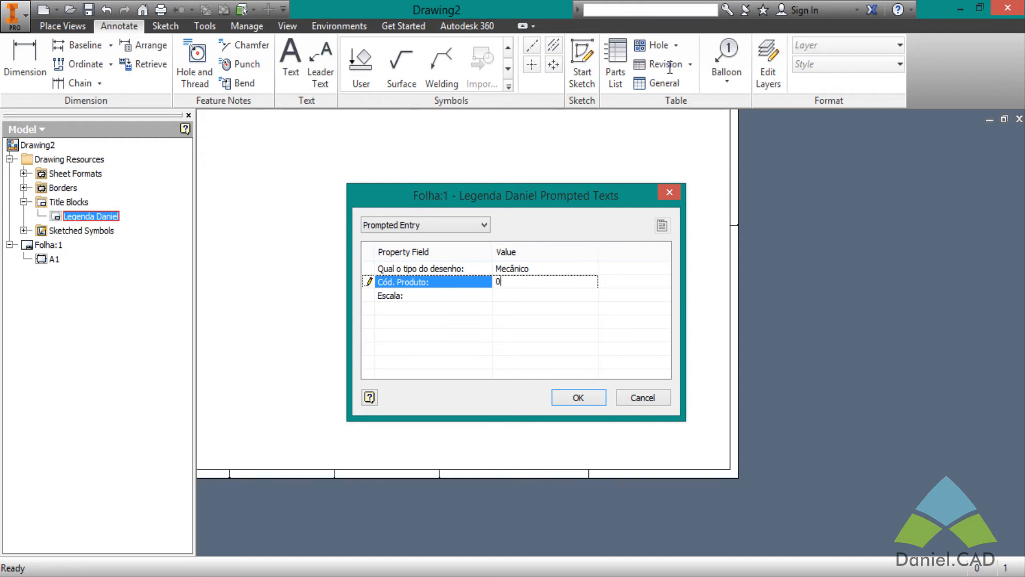
pyautogui.write('42615')
pyautogui.press('Return')
pyautogui.write('1:10')
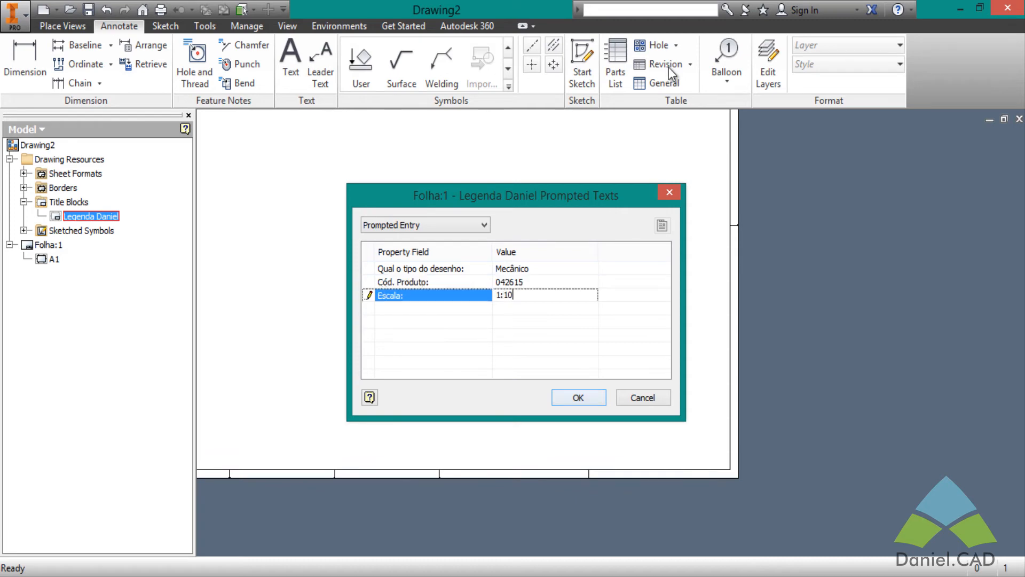
pyautogui.press('Return')
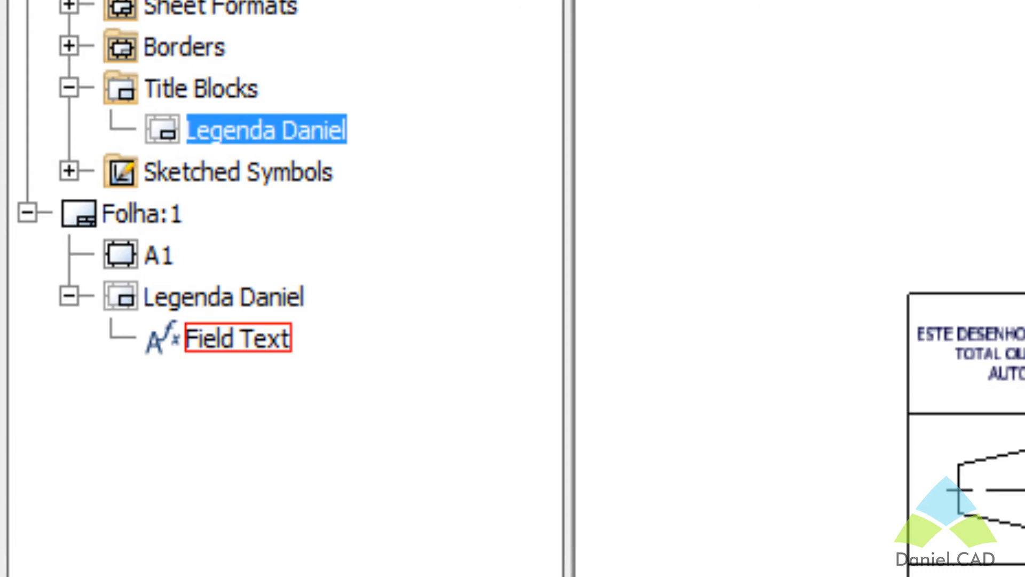
# Open the inserted title block's field text for editing and replace the Author in the linked iProperties with the professor's name.
pyautogui.rightClick(221, 344)
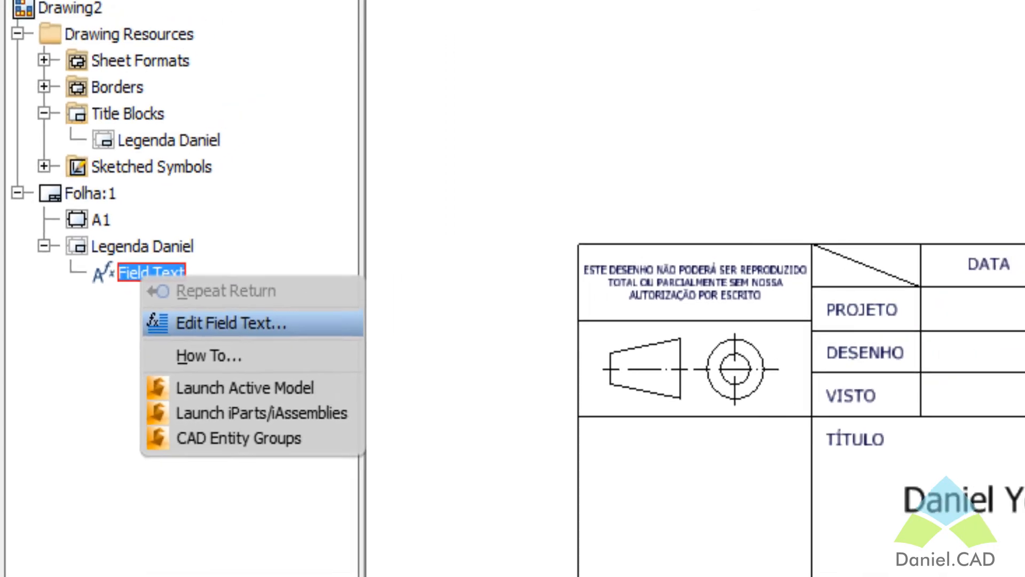
pyautogui.click(285, 327)
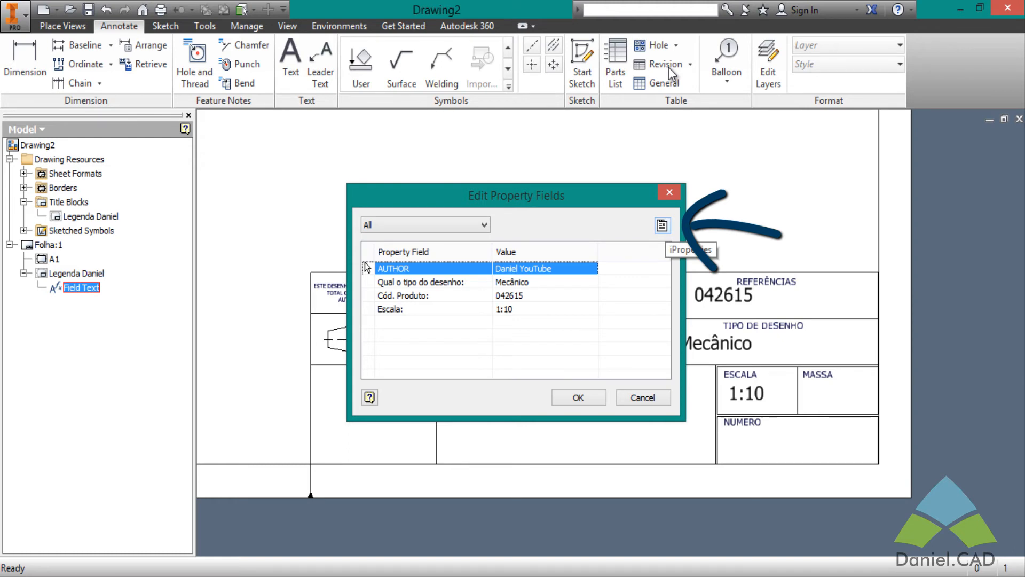
pyautogui.click(663, 225)
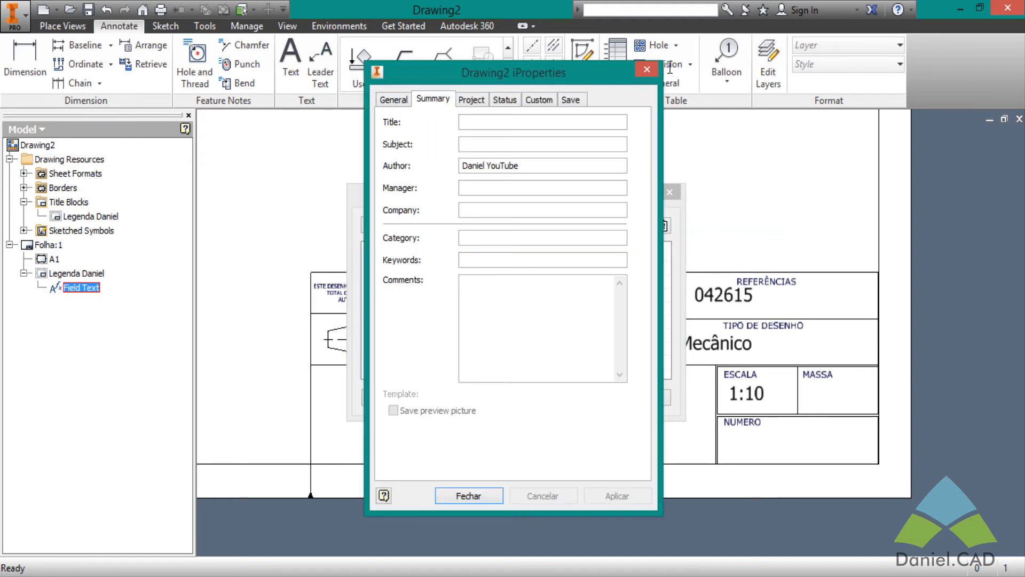
pyautogui.moveTo(524, 166); pyautogui.dragTo(458, 166)
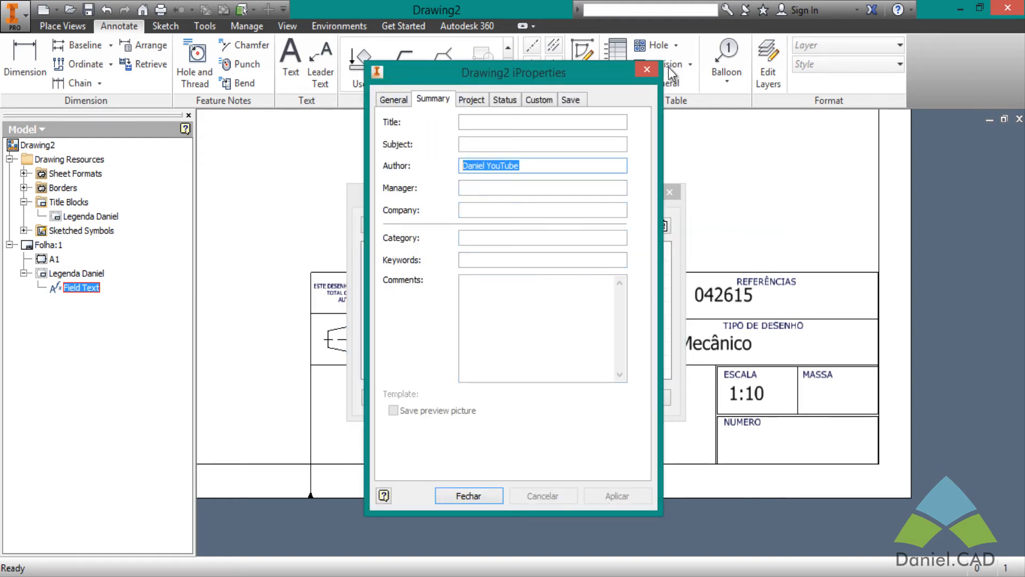
pyautogui.write('Prof. Da')
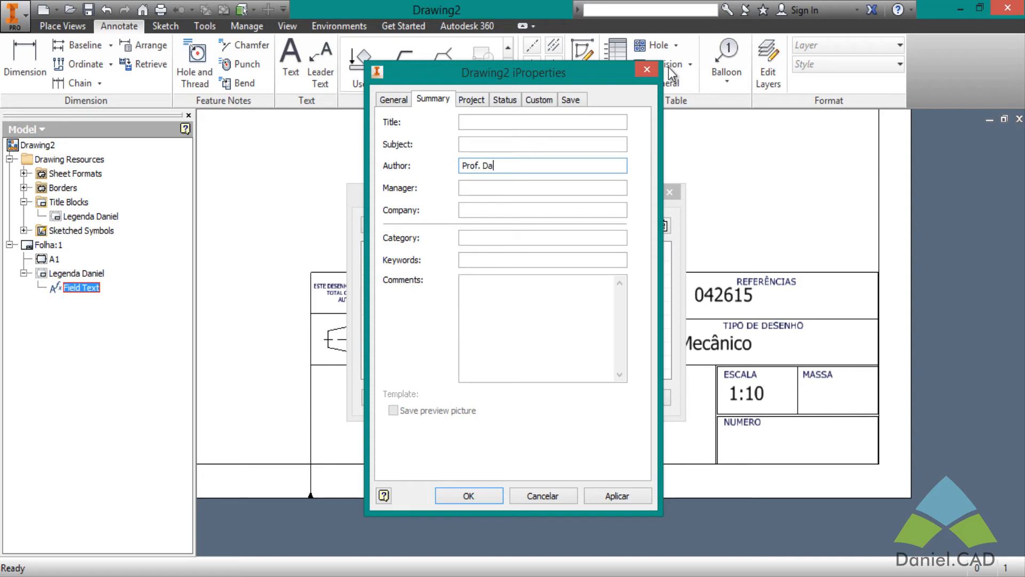
pyautogui.write('niel Severino')
pyautogui.press('Return')
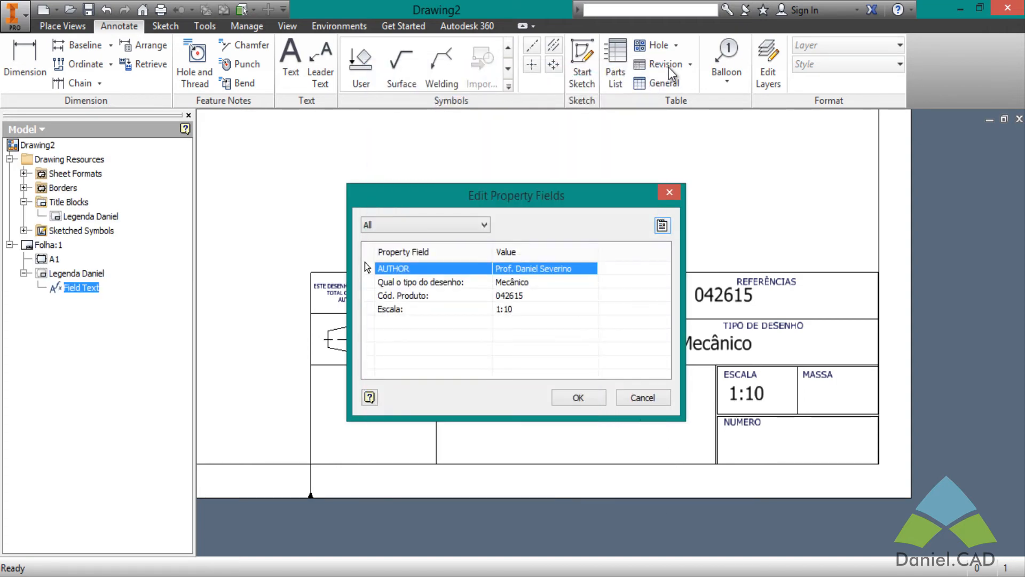
# Set the "Qual o tipo do desenho:" property field to Elétrica.
pyautogui.press('Tab')
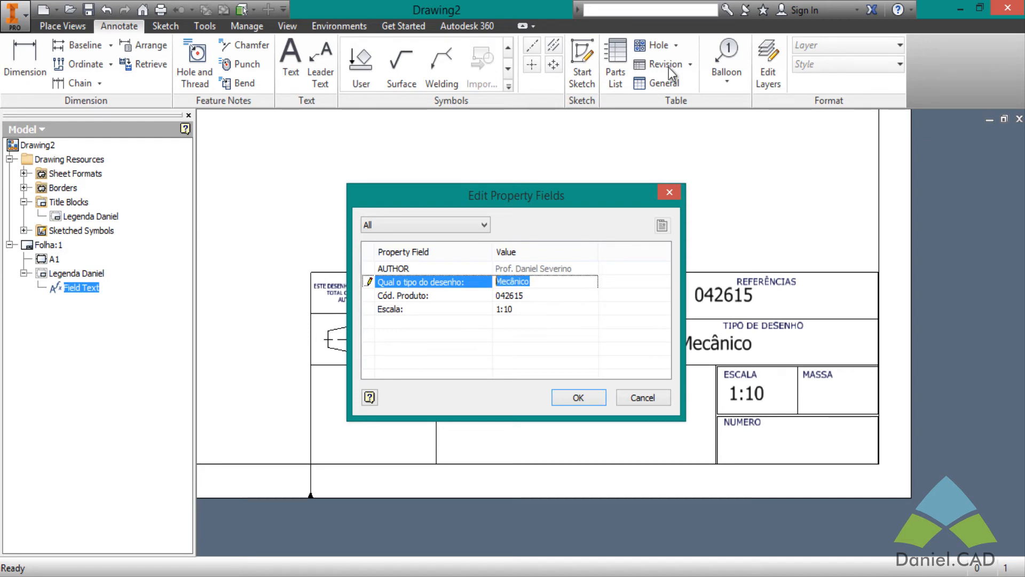
pyautogui.press('BackSpace')
pyautogui.write('Elétrica')
pyautogui.press('BackSpace')
pyautogui.press('BackSpace')
pyautogui.write('ca')
pyautogui.press('Tab')
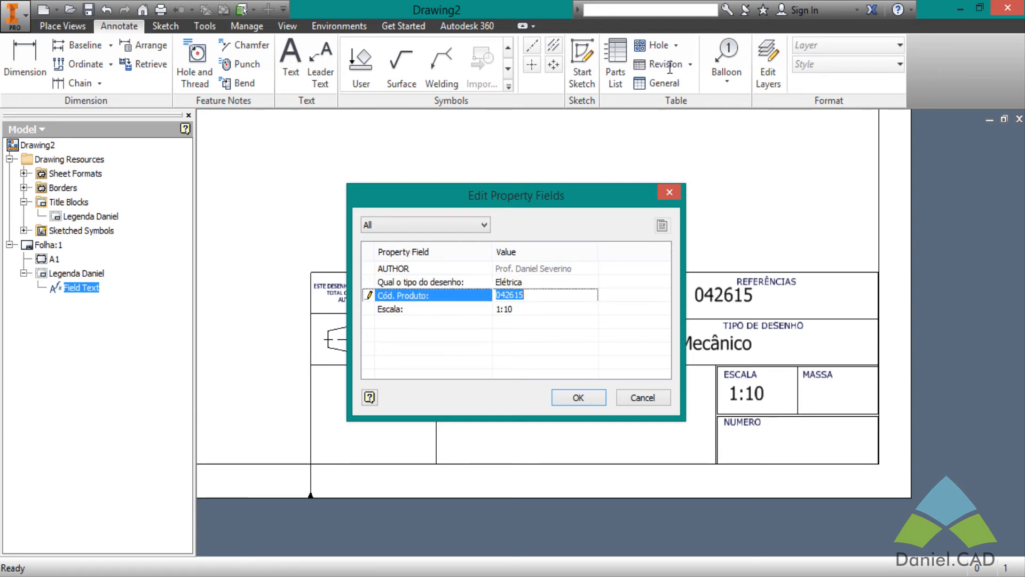
# Set the "Cód. Produto:" property field to AB 120 - C and "Escala:" to 1:5, and apply the changes to the title block.
pyautogui.write('AB 120 - C')
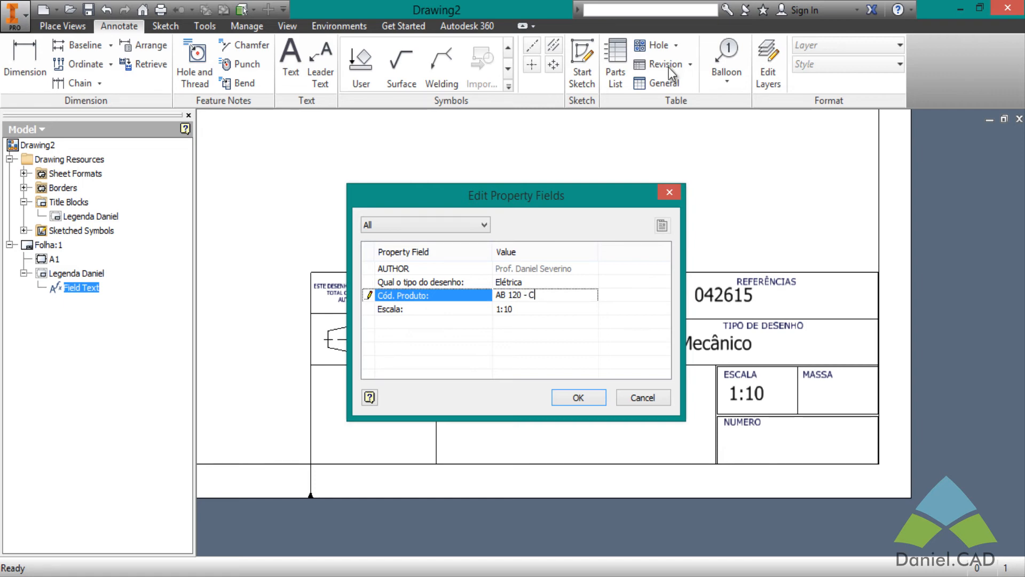
pyautogui.press('Tab')
pyautogui.press('End')
pyautogui.press('BackSpace')
pyautogui.press('BackSpace')
pyautogui.write('5')
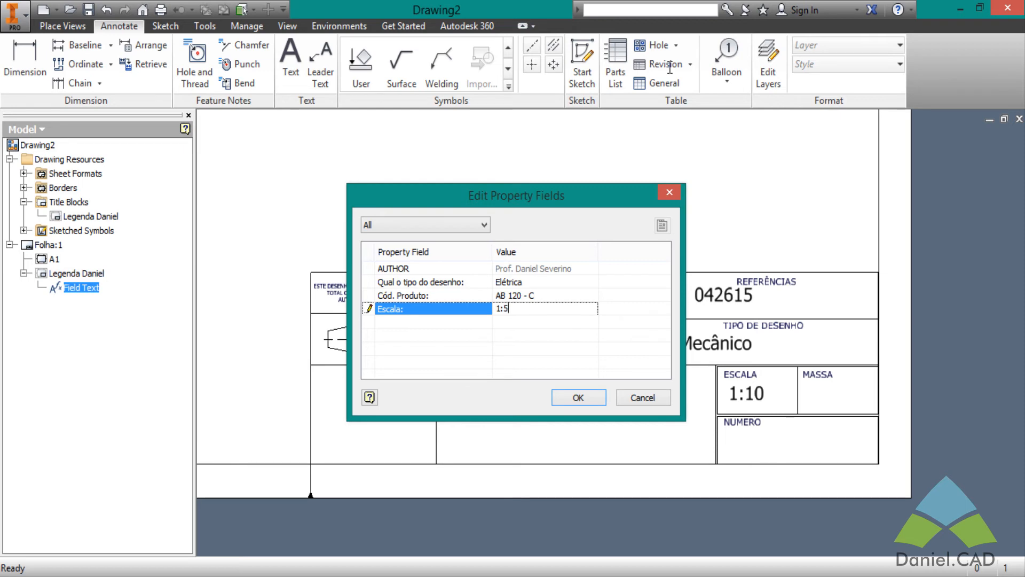
pyautogui.press('Return')
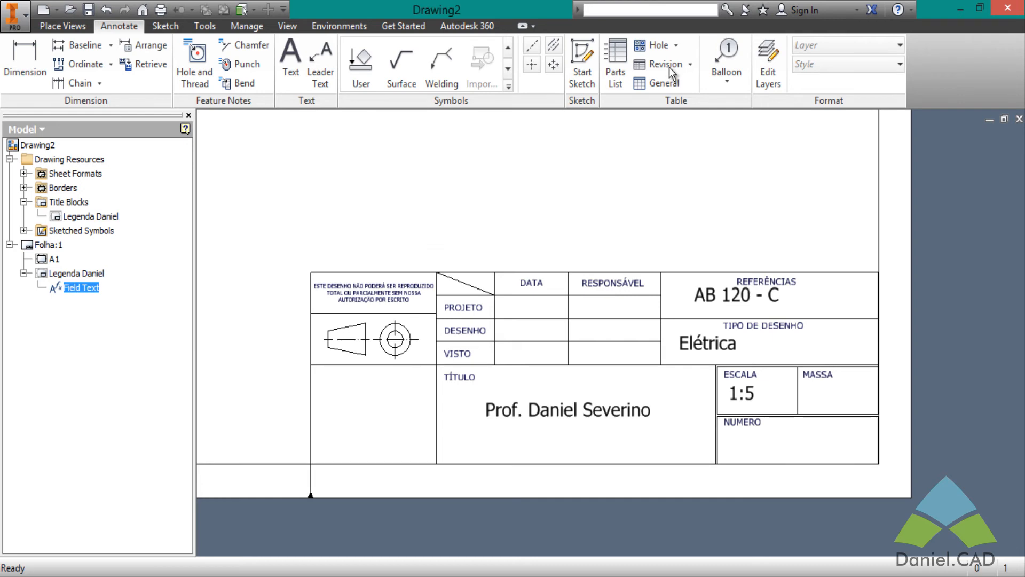
# Edit the title block definition in the drawing resources and add a prompted entry "Prioridade:" just below the block's lower-left cell.
pyautogui.rightClick(76, 216)
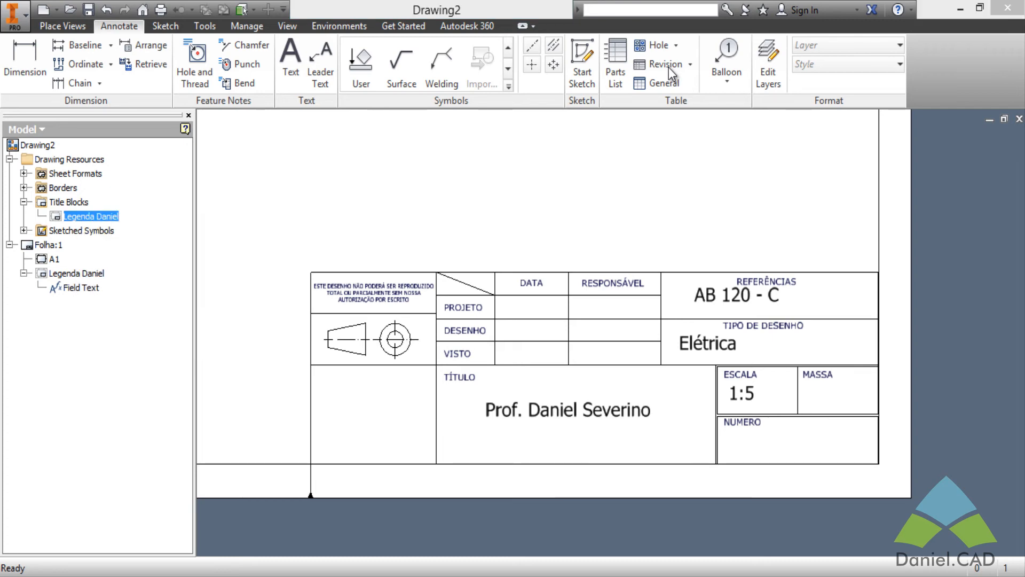
pyautogui.rightClick(85, 215)
pyautogui.press('Return')
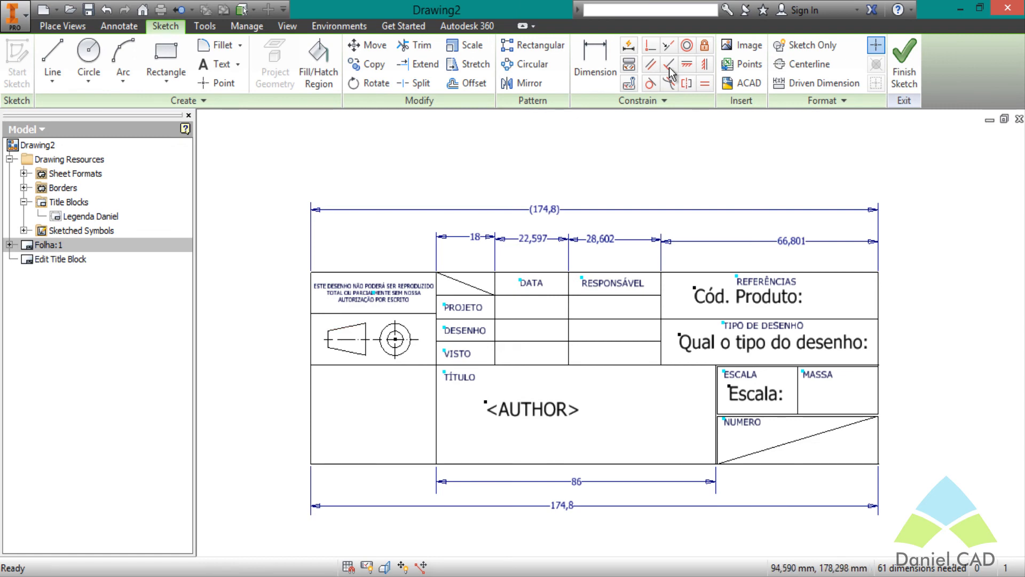
pyautogui.click(216, 64)
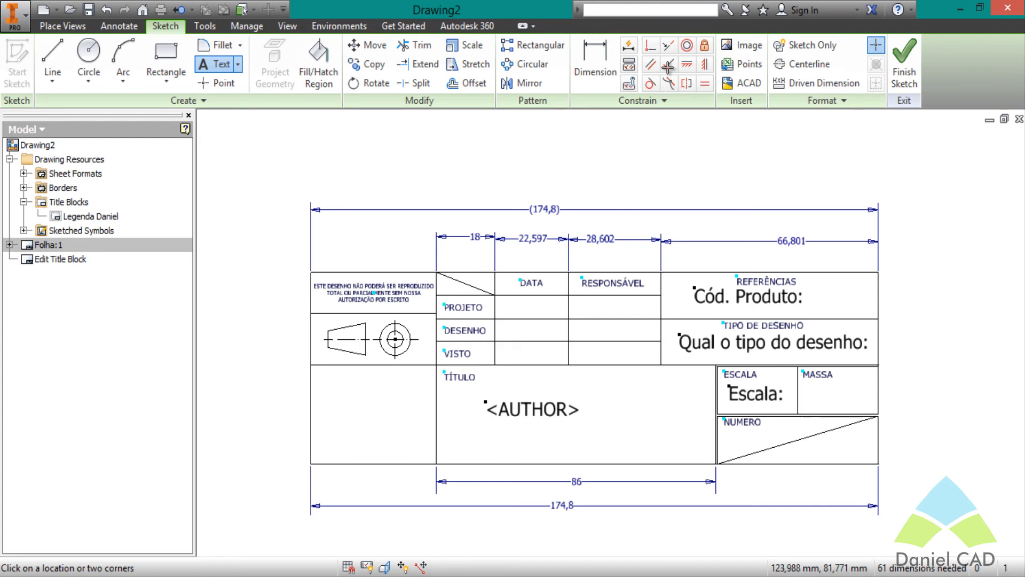
pyautogui.click(822, 392)
pyautogui.moveTo(664, 375); pyautogui.dragTo(669, 68)
pyautogui.click(400, 222)
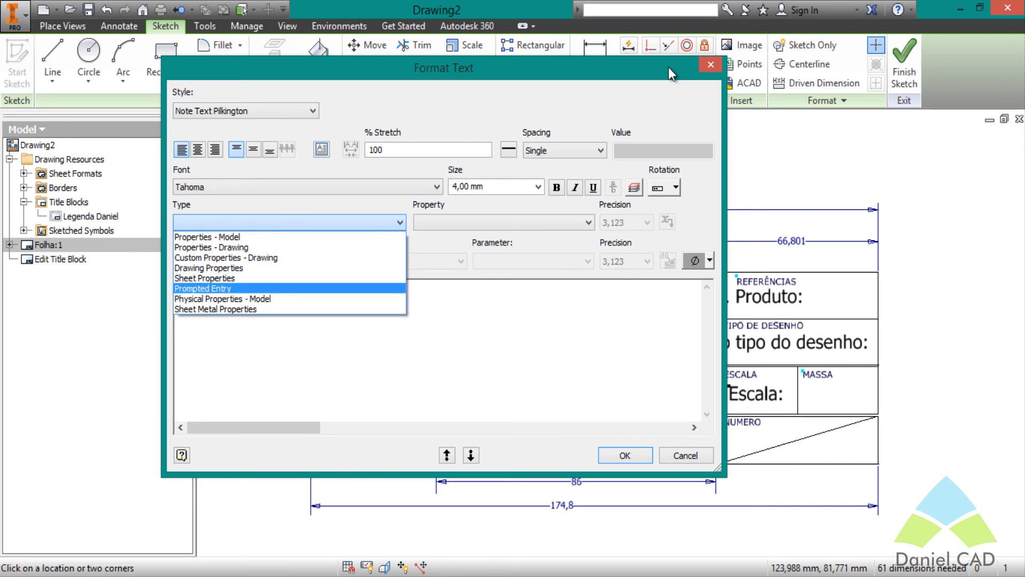
pyautogui.click(203, 289)
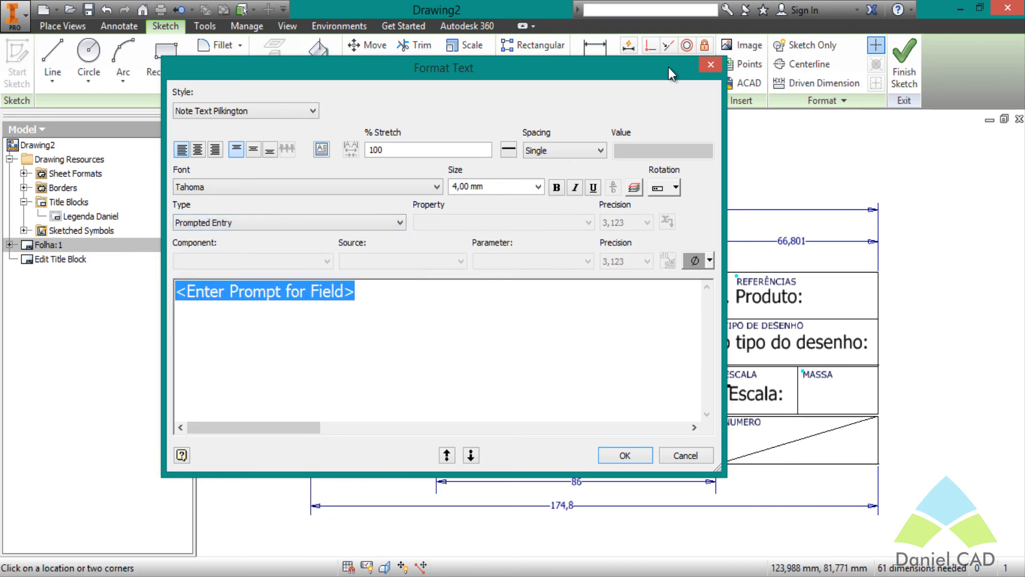
pyautogui.write('Prioridade')
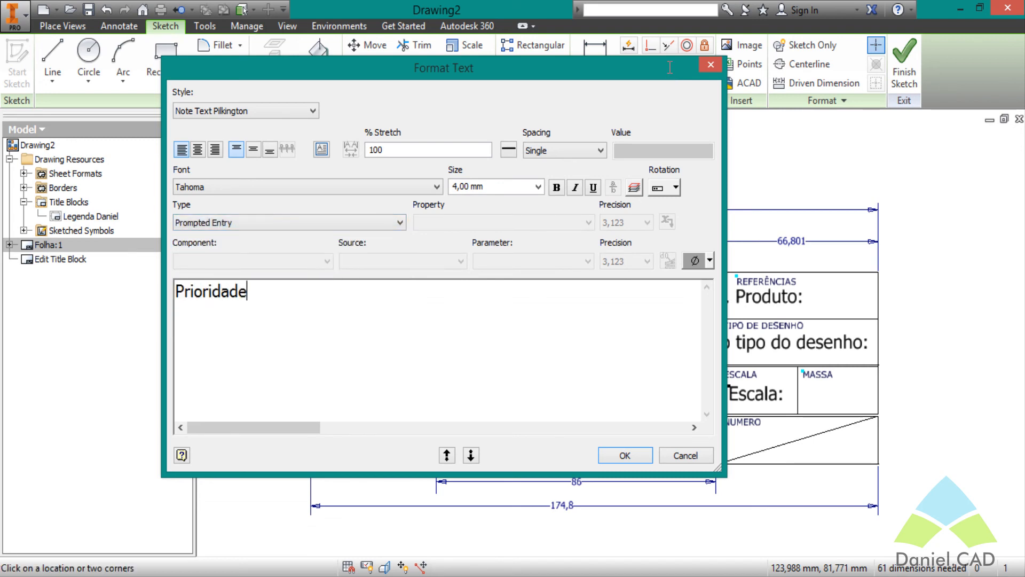
pyautogui.write(':')
pyautogui.press('Return')
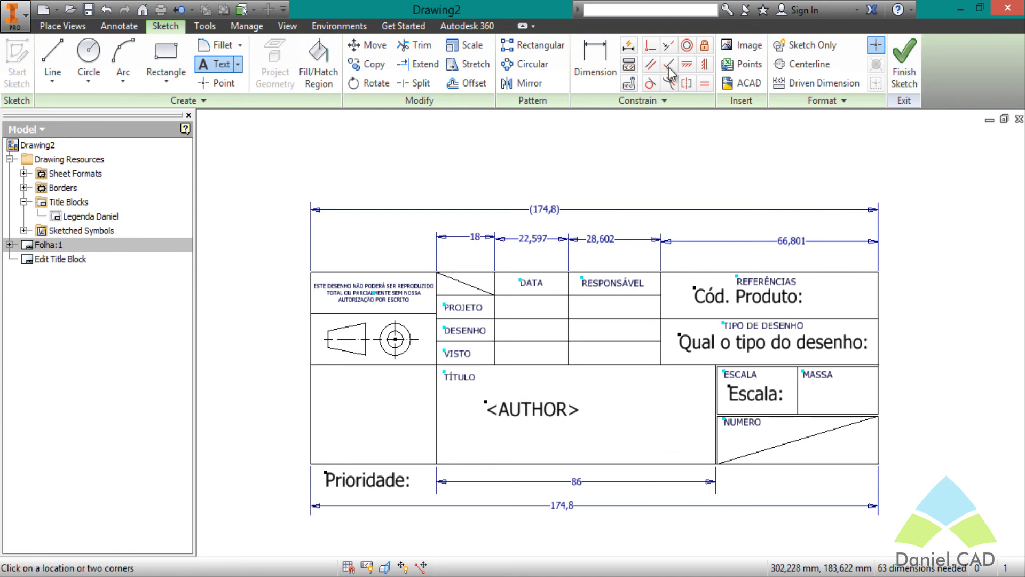
# Finish the sketch, save the edits to the title block and enter Baixa for the "Prioridade:" prompt.
pyautogui.click(904, 59)
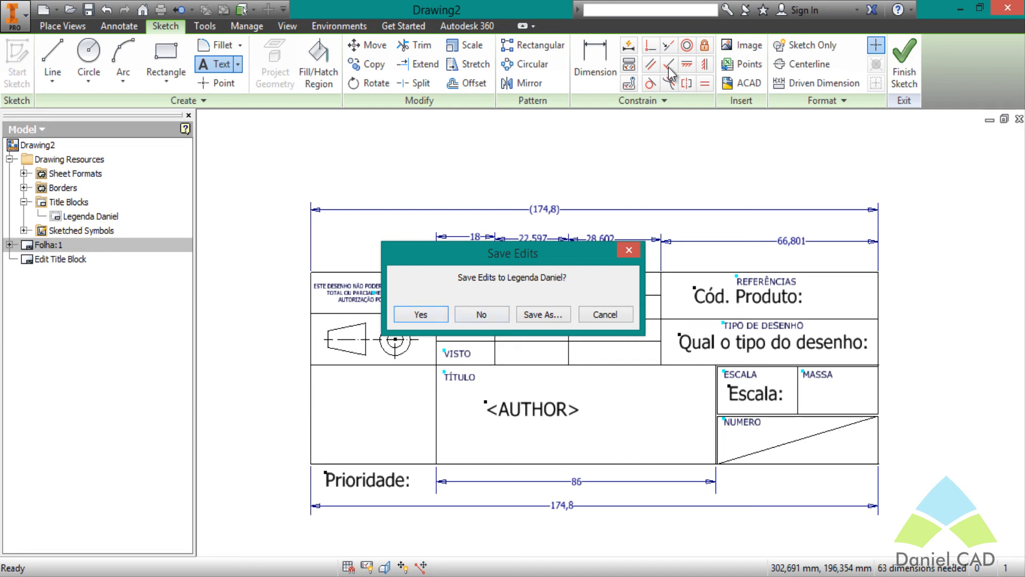
pyautogui.press('Return')
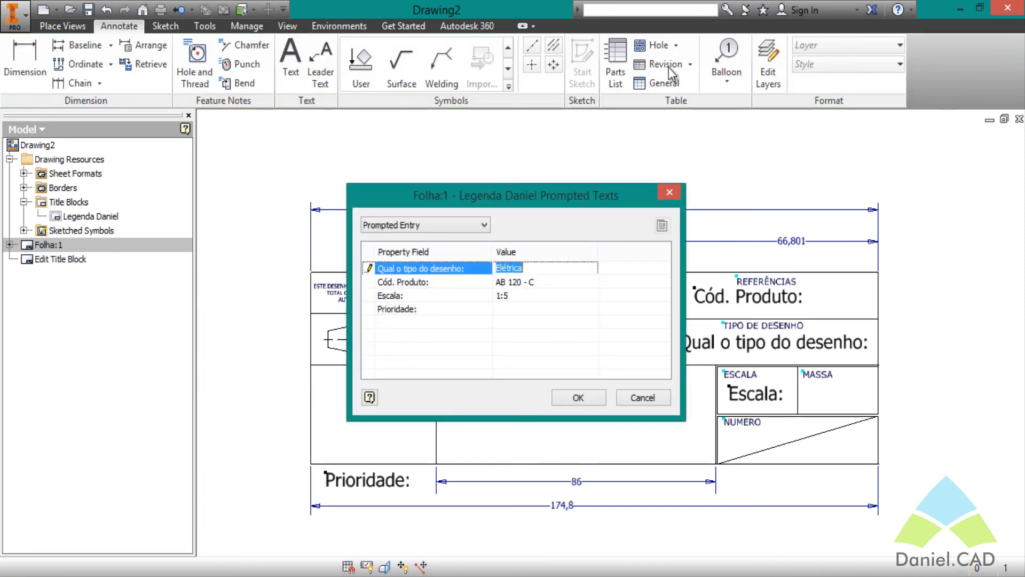
pyautogui.press('Down')
pyautogui.press('Down')
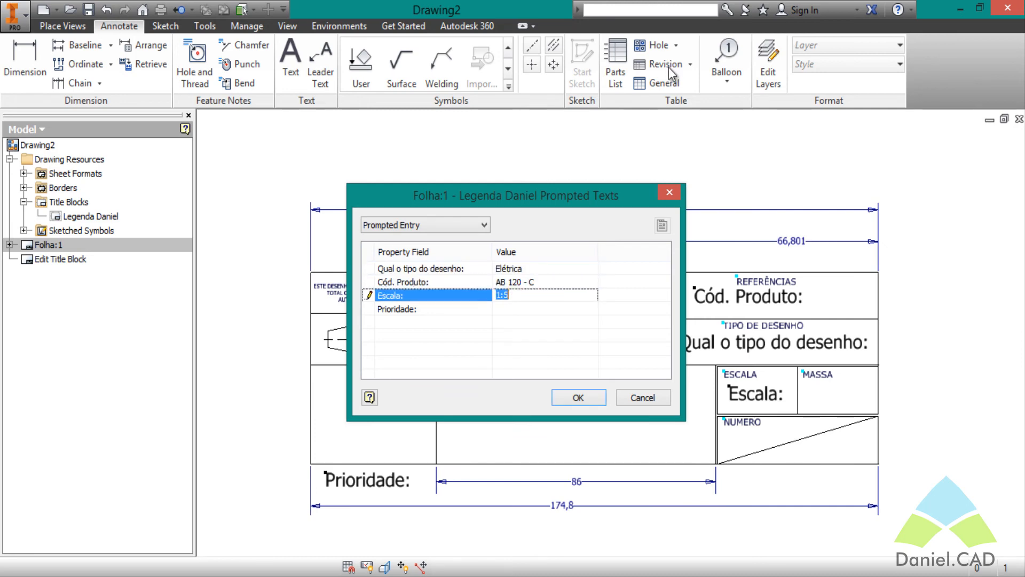
pyautogui.press('Down')
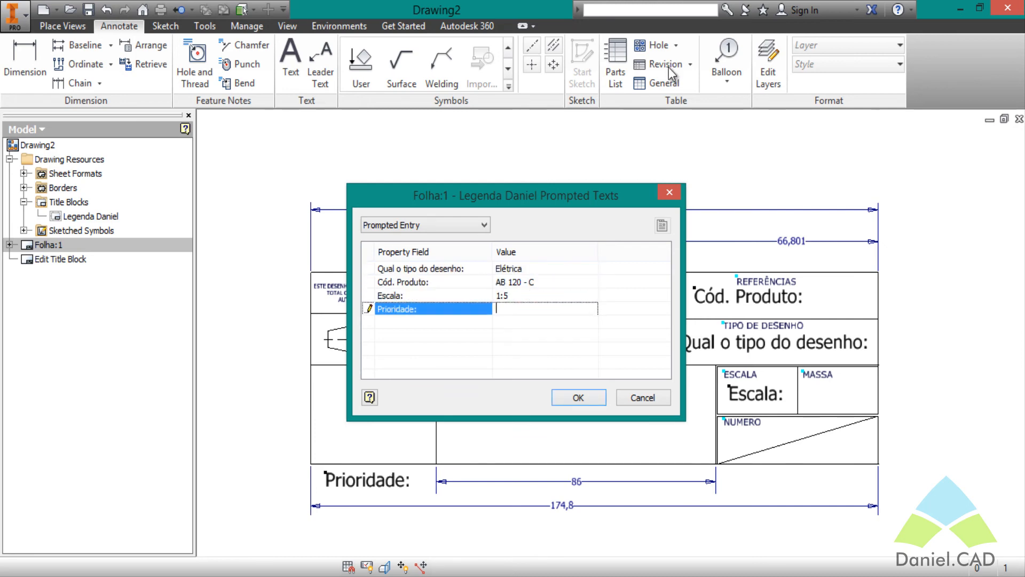
pyautogui.write('Baixa')
pyautogui.press('Return')
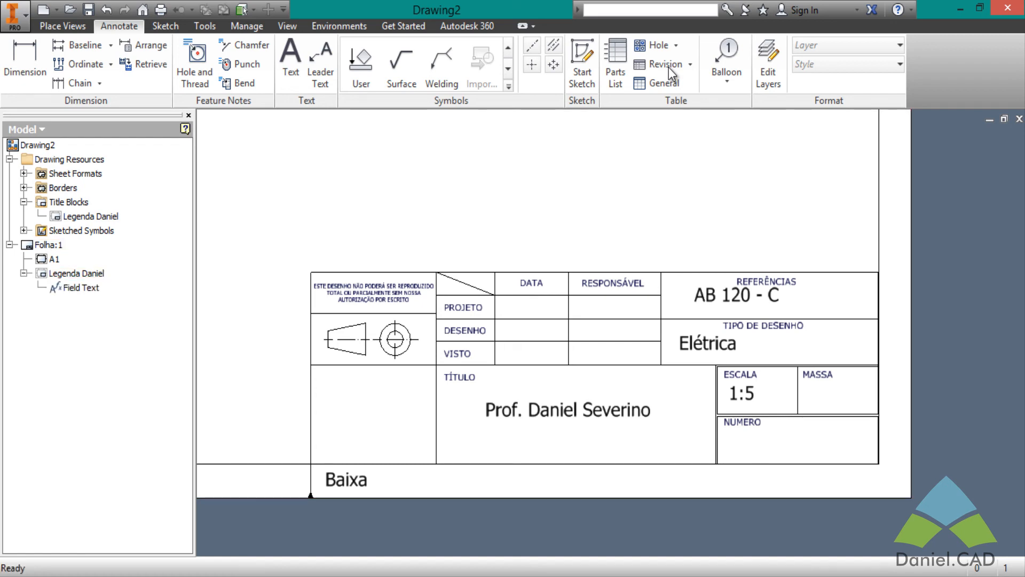
# Open the field text of the sheet's title block for editing.
pyautogui.rightClick(79, 286)
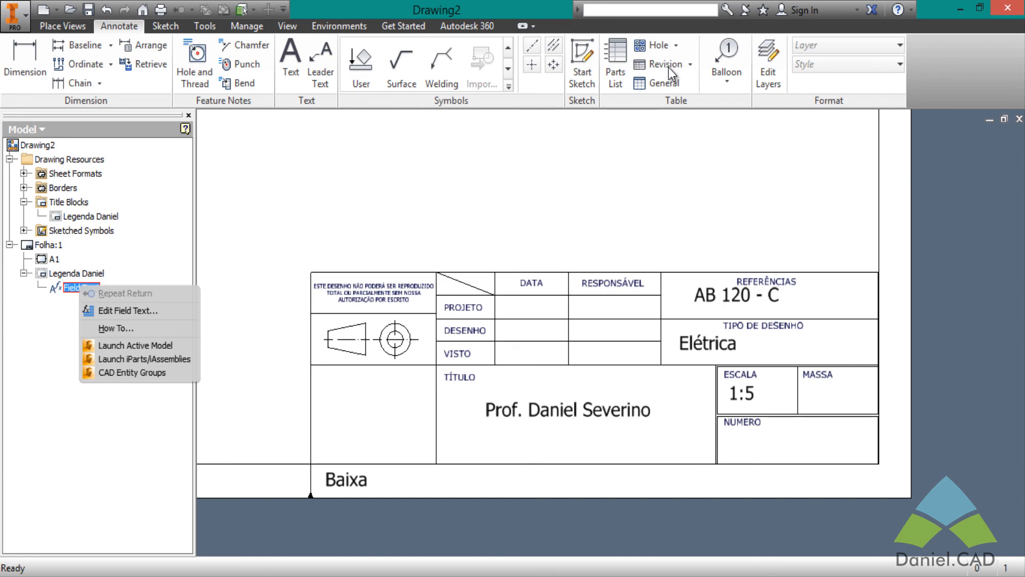
pyautogui.click(128, 311)
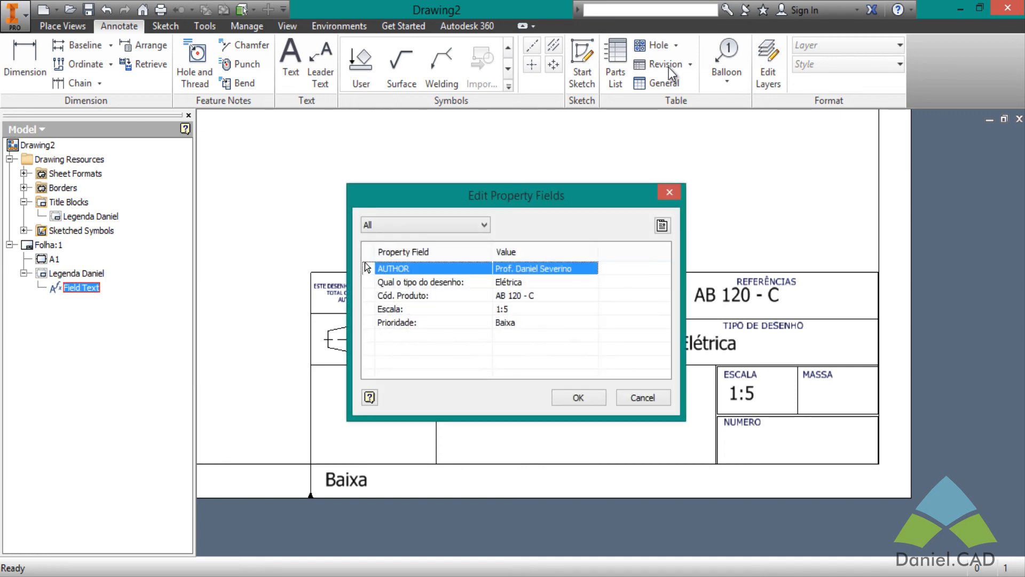